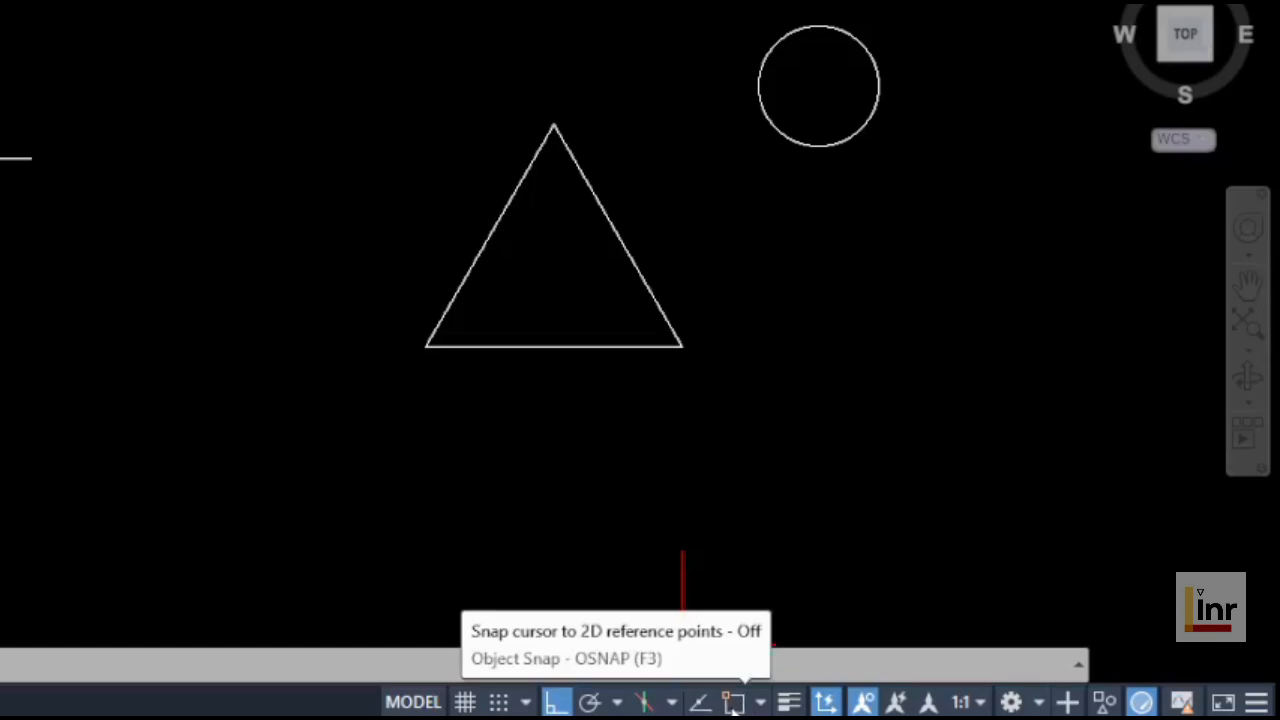
# Step: Toggle Object Snap on and then off again
pyautogui.click(733, 703)
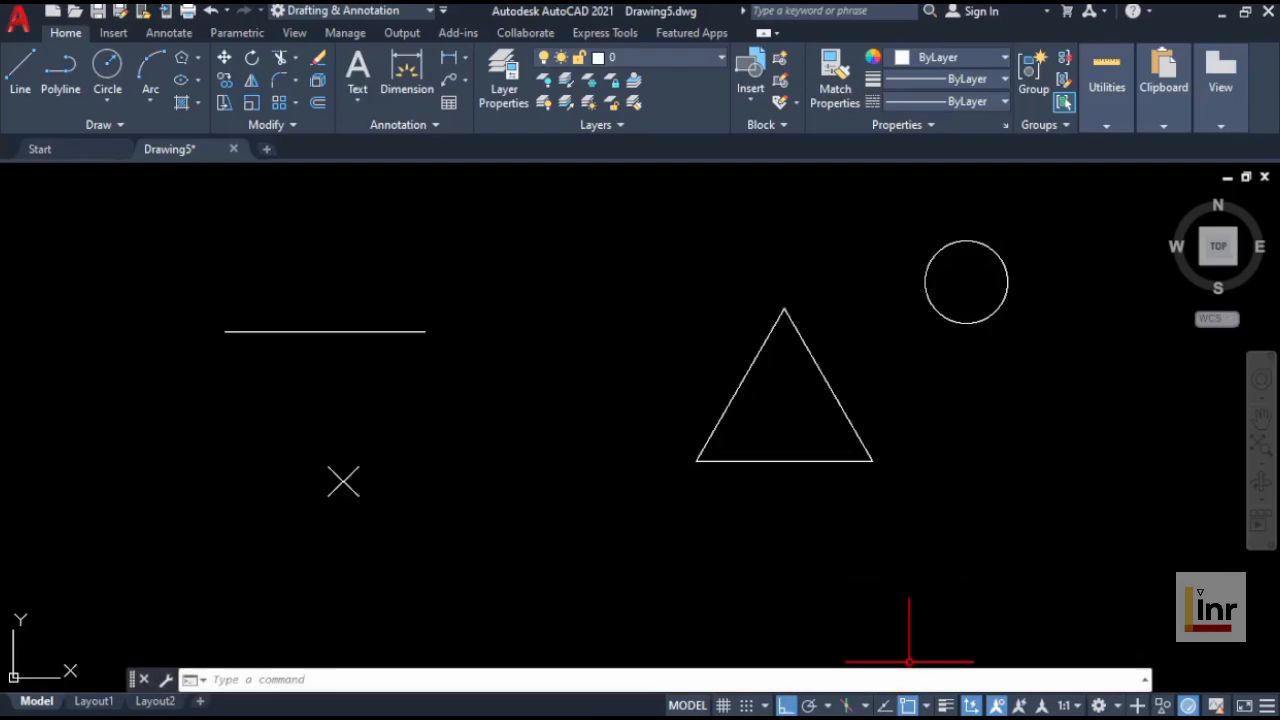
pyautogui.click(897, 705)
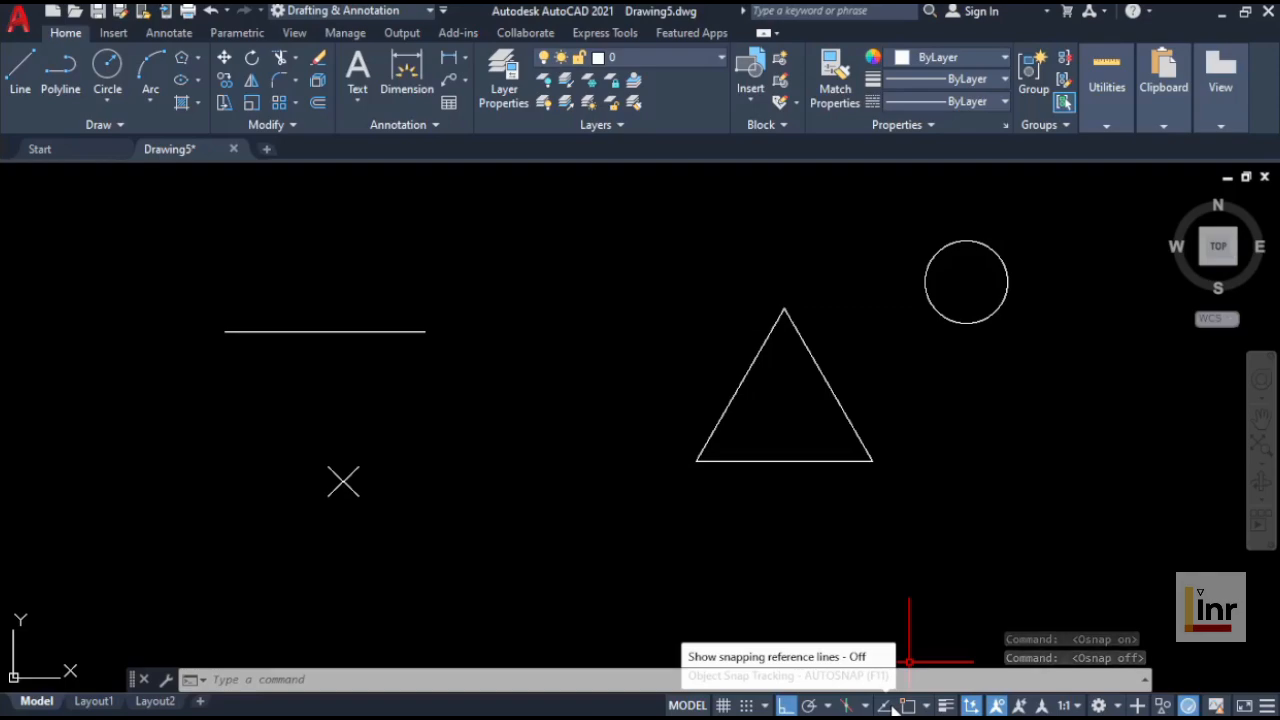
pyautogui.click(895, 705)
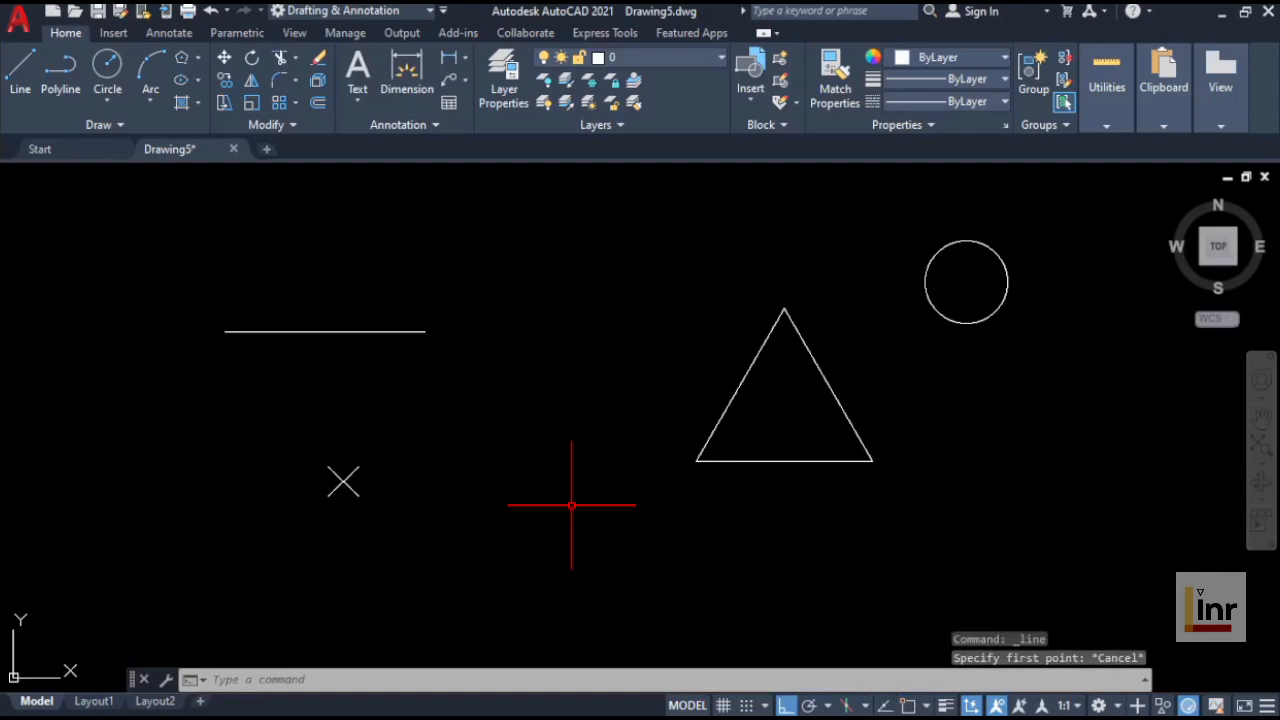
# Step: Draw two line segments from the horizontal line's end, one down and one left, without object snap
pyautogui.click(20, 75)
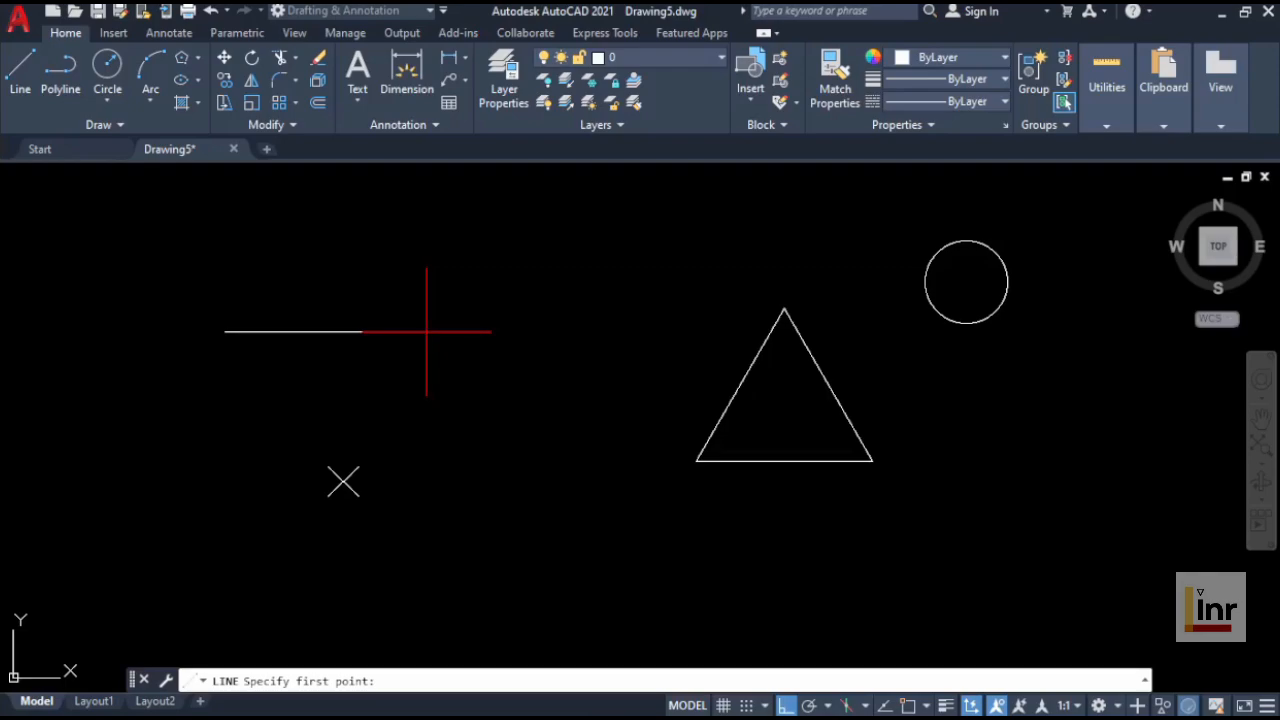
pyautogui.click(426, 332)
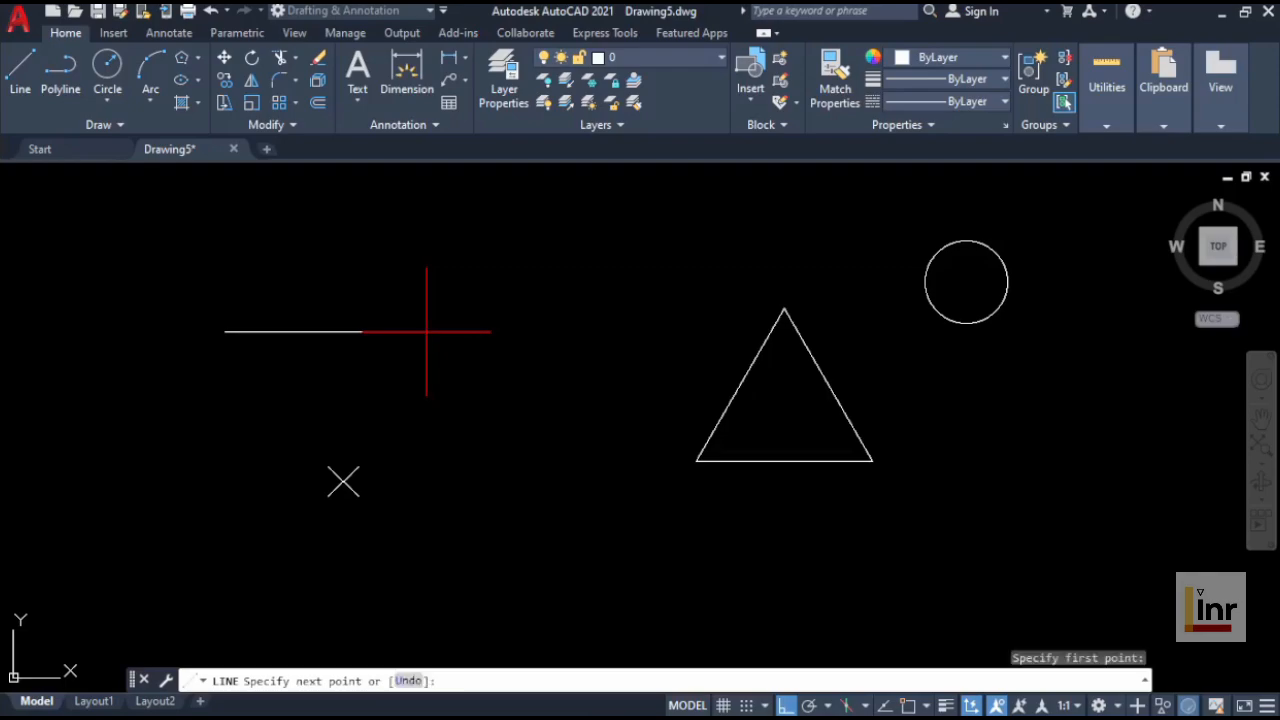
pyautogui.click(432, 440)
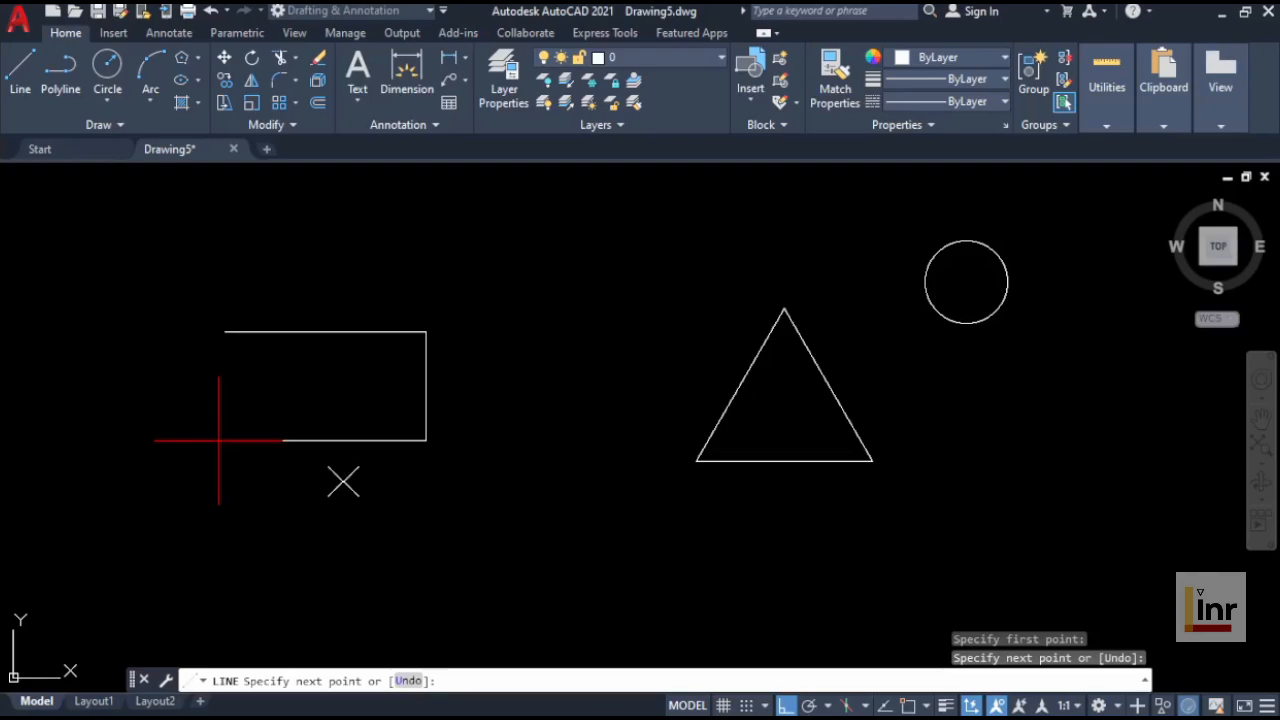
pyautogui.click(219, 440)
pyautogui.press('Return')
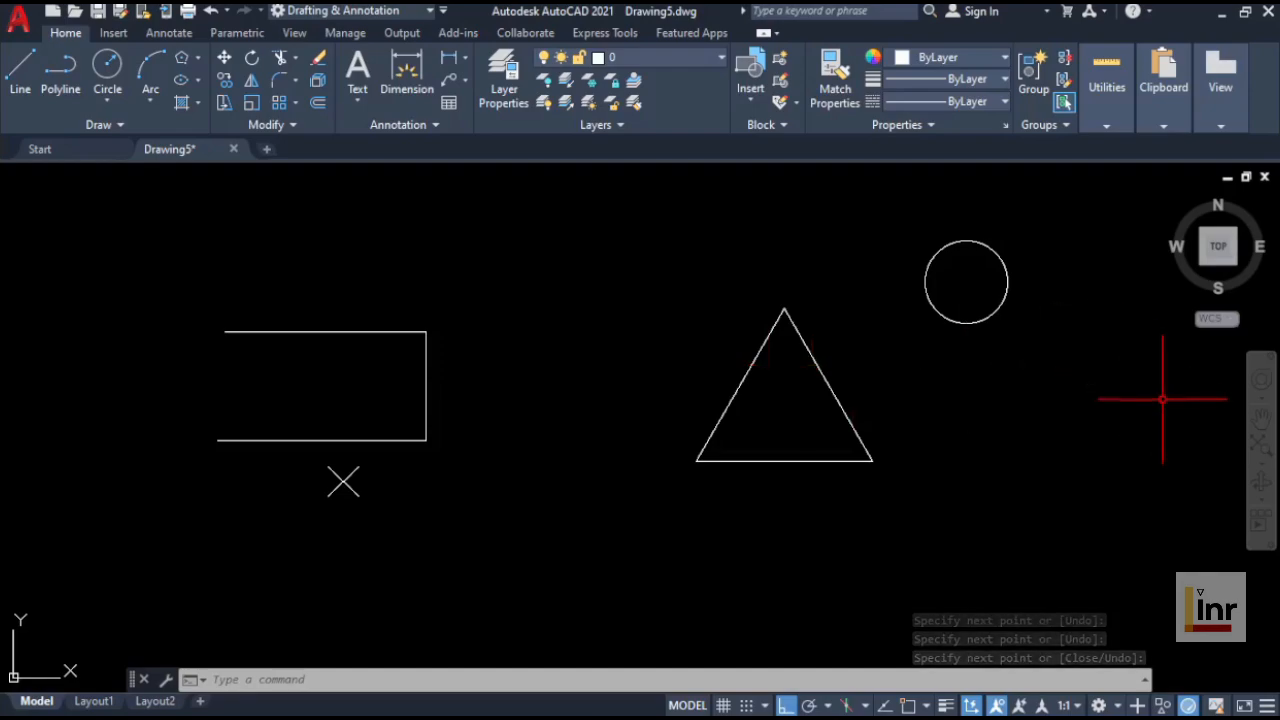
# Step: Zoom in on the corner at the horizontal line's end and erase the two unsnapped line segments
pyautogui.click(1262, 464)
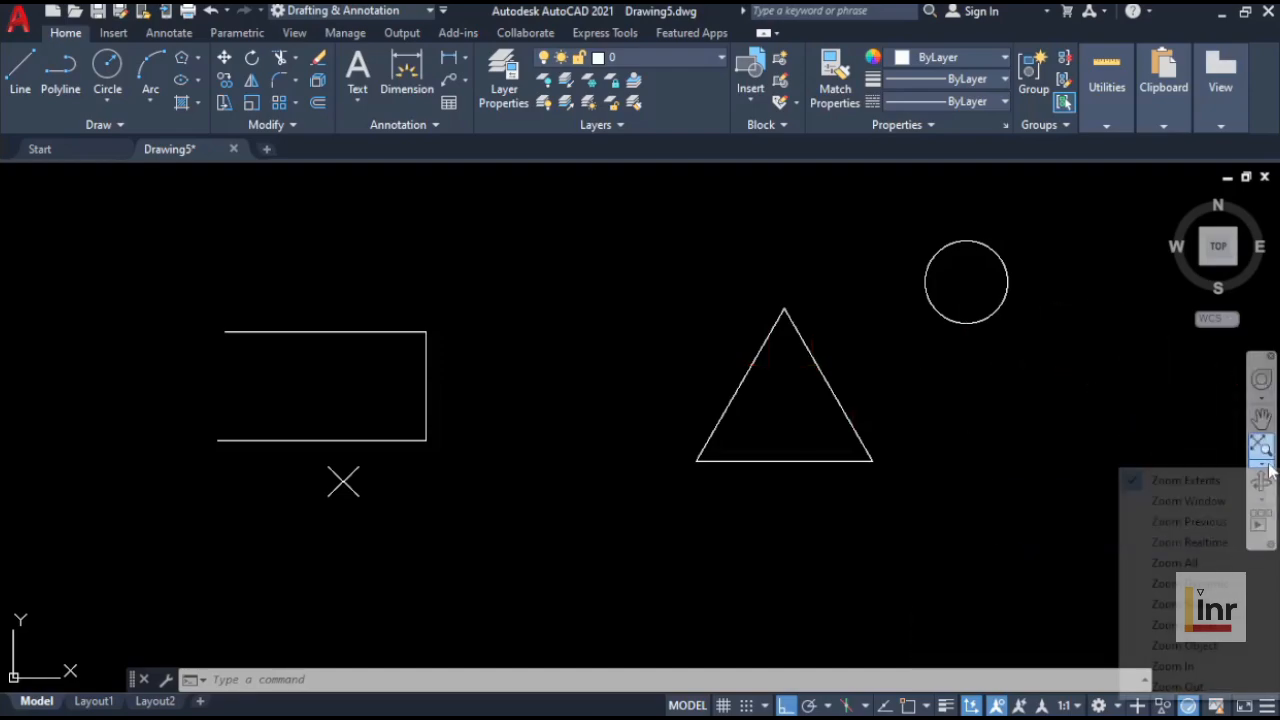
pyautogui.click(1240, 501)
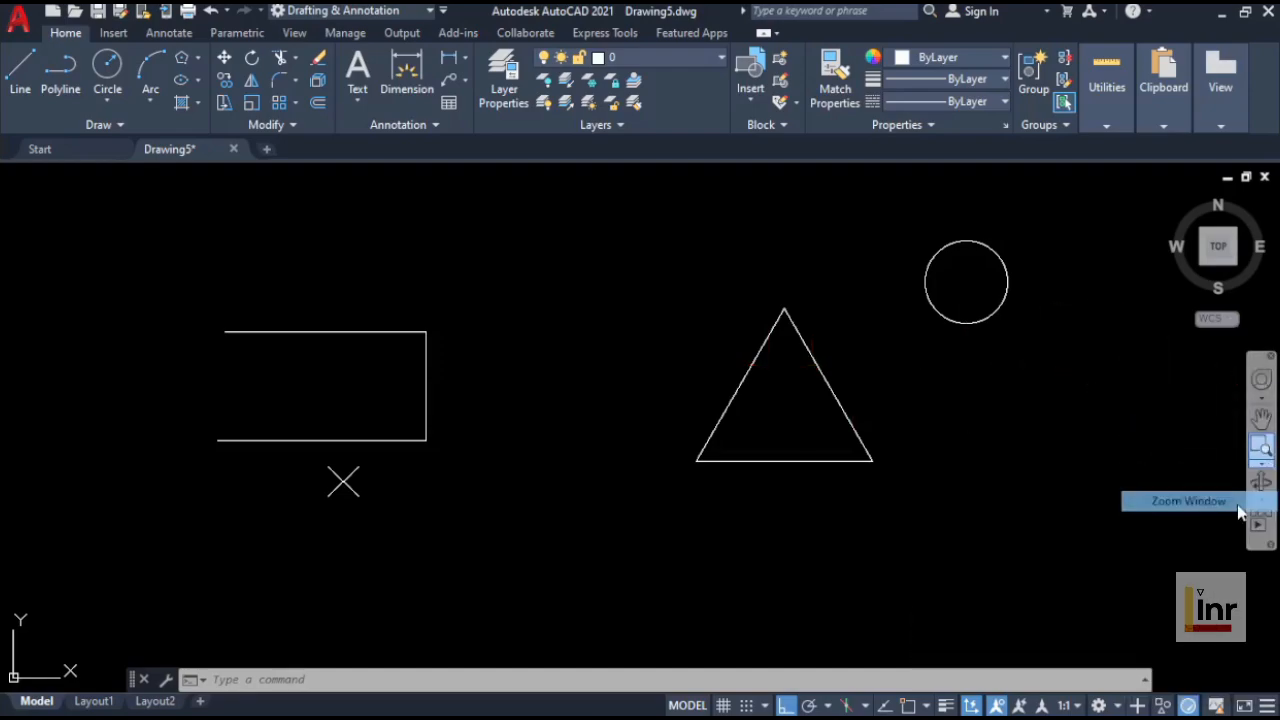
pyautogui.click(498, 294)
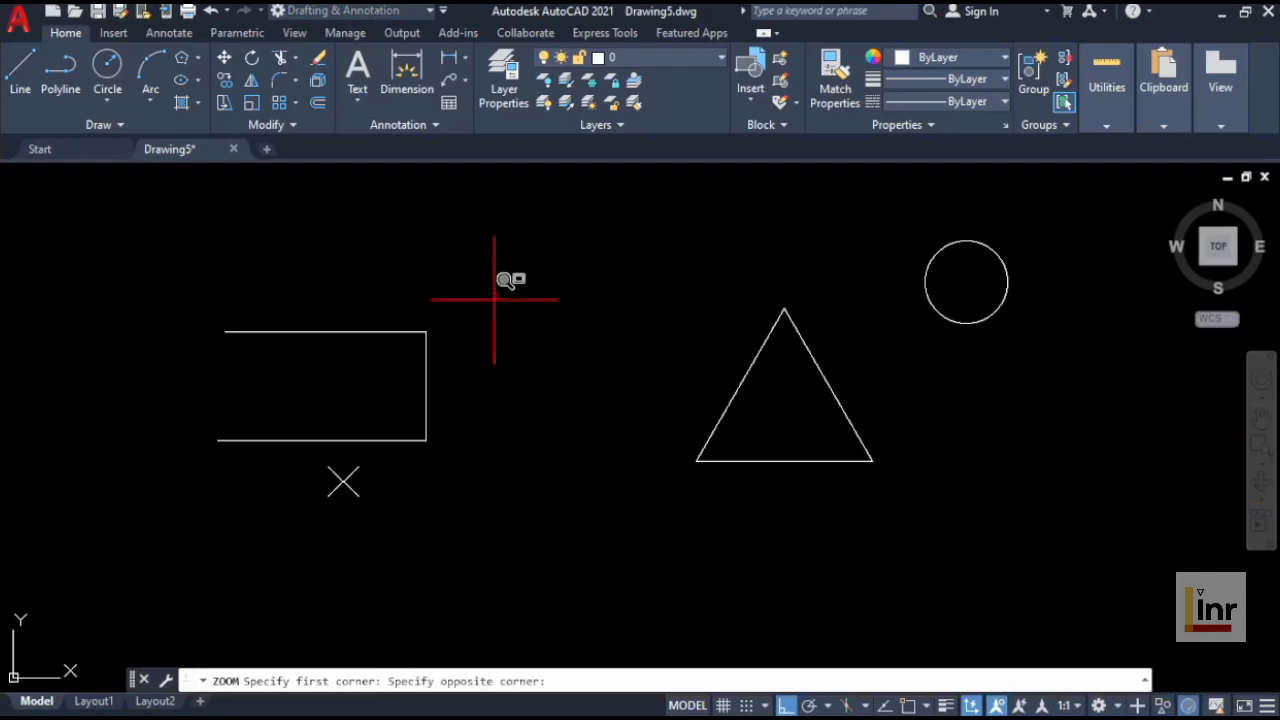
pyautogui.click(336, 368)
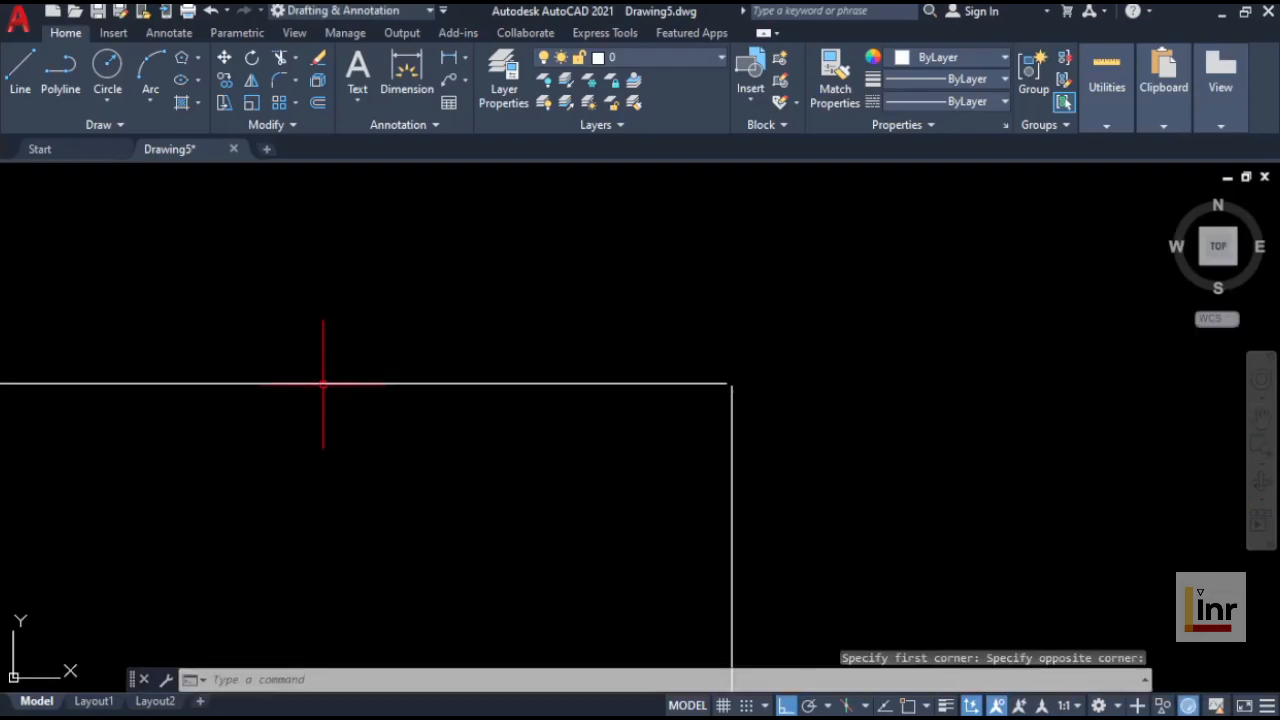
pyautogui.scroll(6, 769, 386)
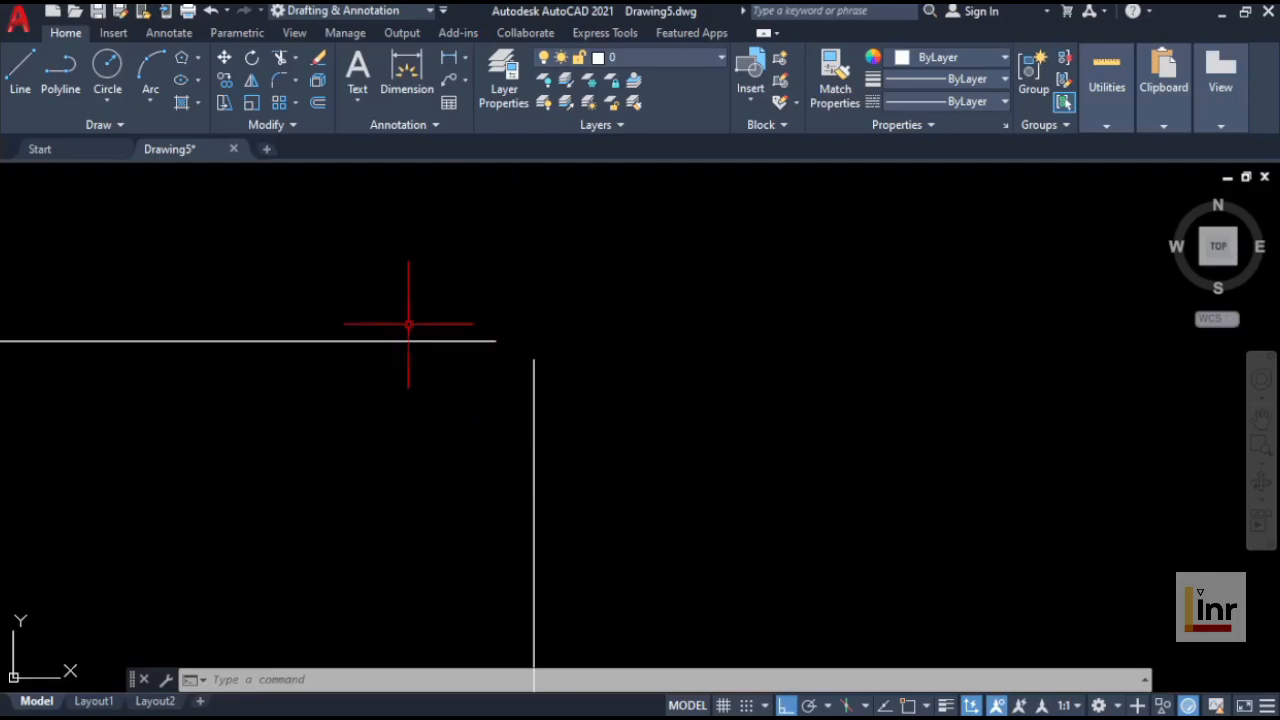
pyautogui.scroll(-3, 579, 421)
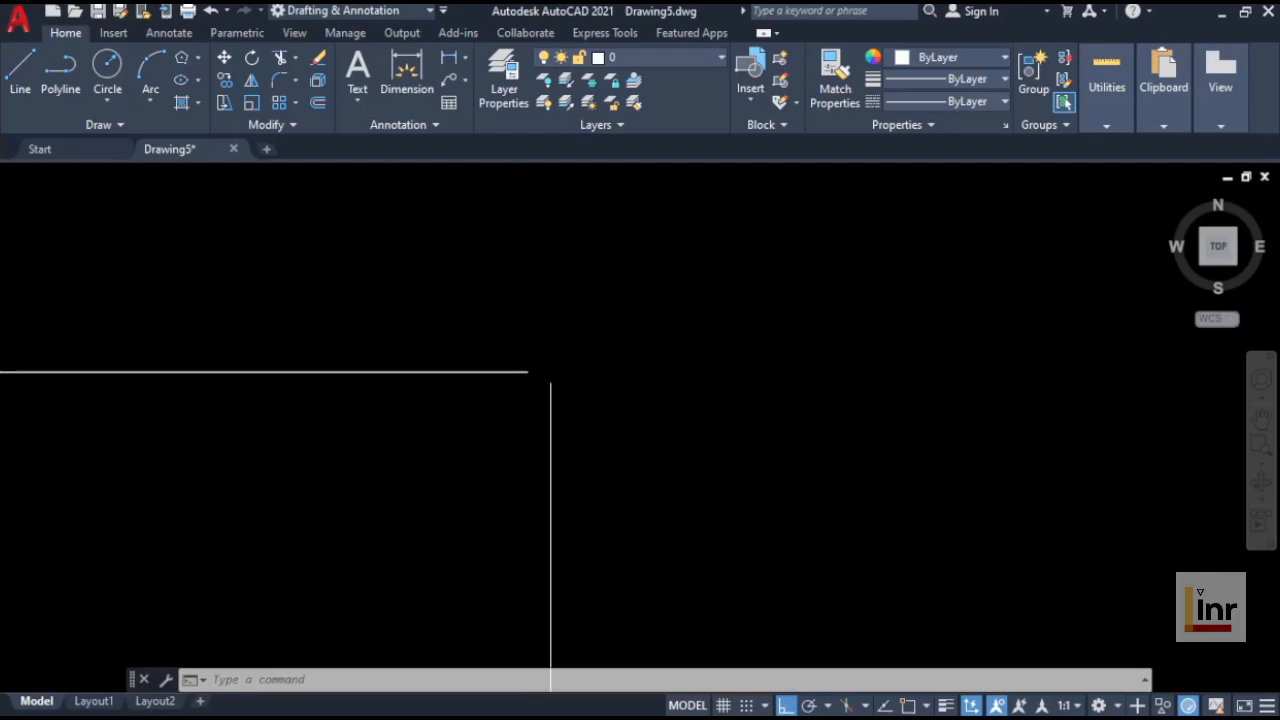
pyautogui.scroll(-5, 631, 437)
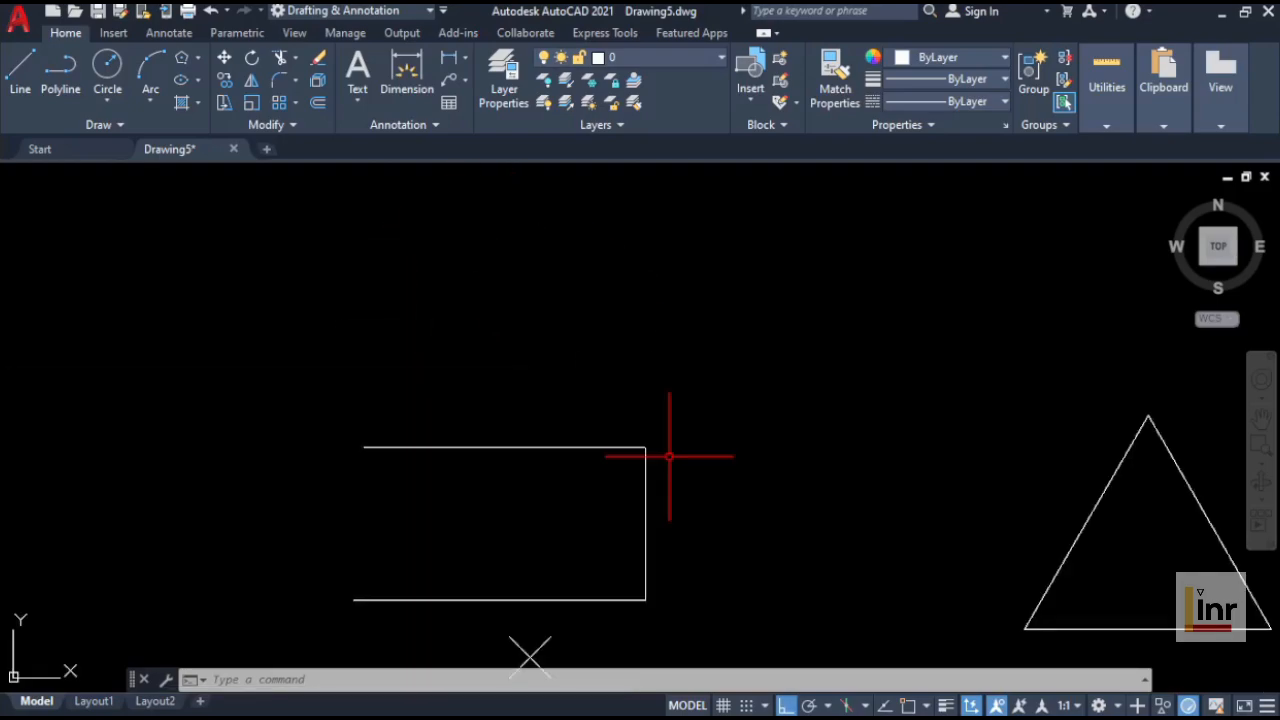
pyautogui.moveTo(682, 466); pyautogui.dragTo(565, 357, button='middle')
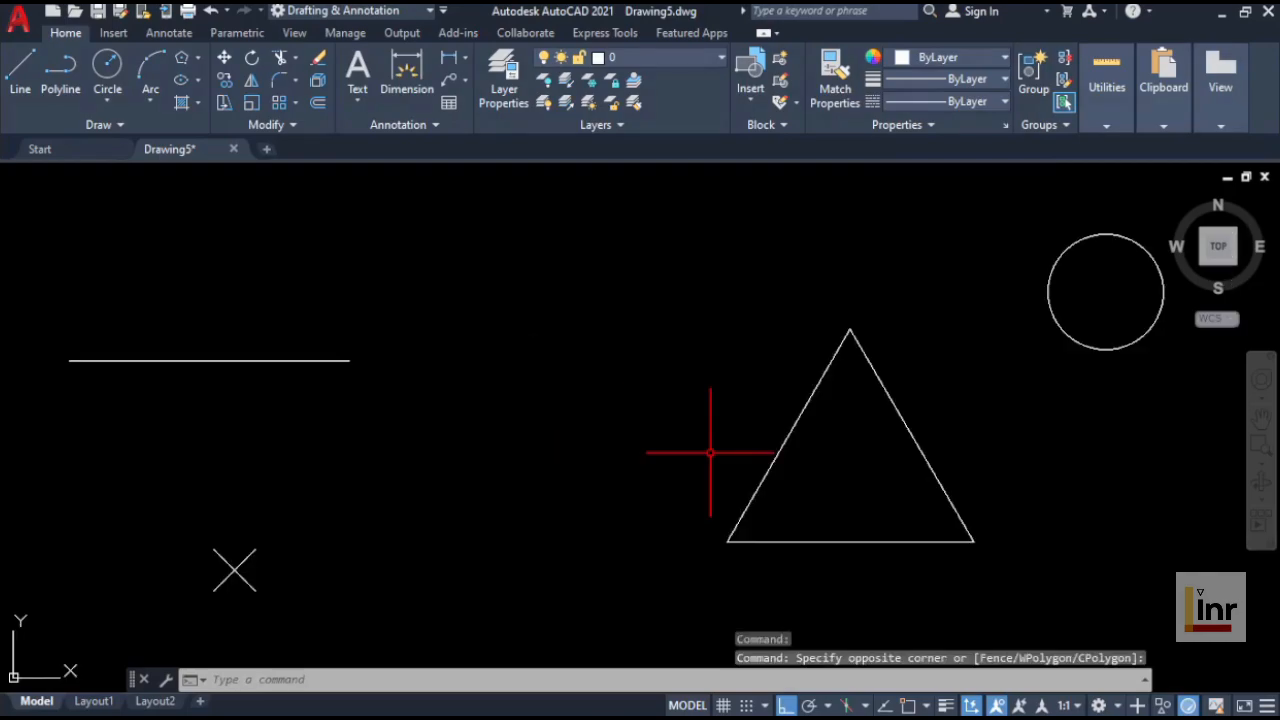
# Step: Enable the Endpoint object snap mode
pyautogui.click(928, 706)
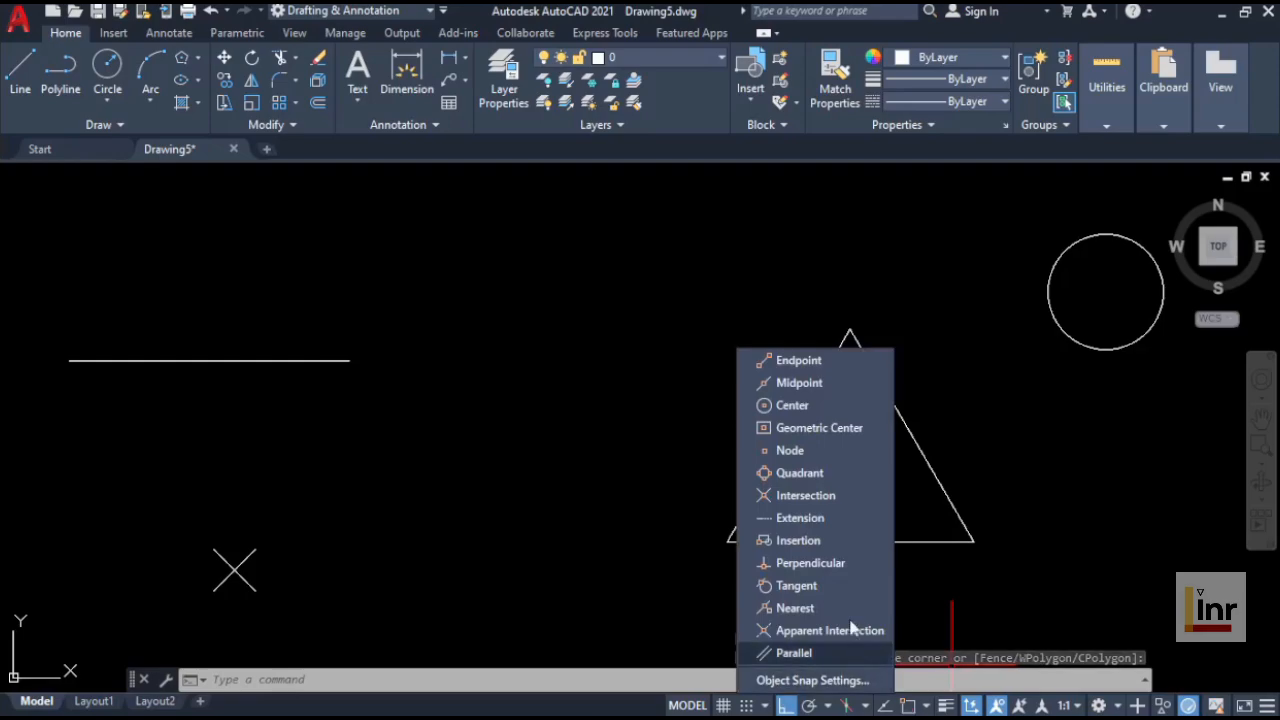
pyautogui.click(763, 364)
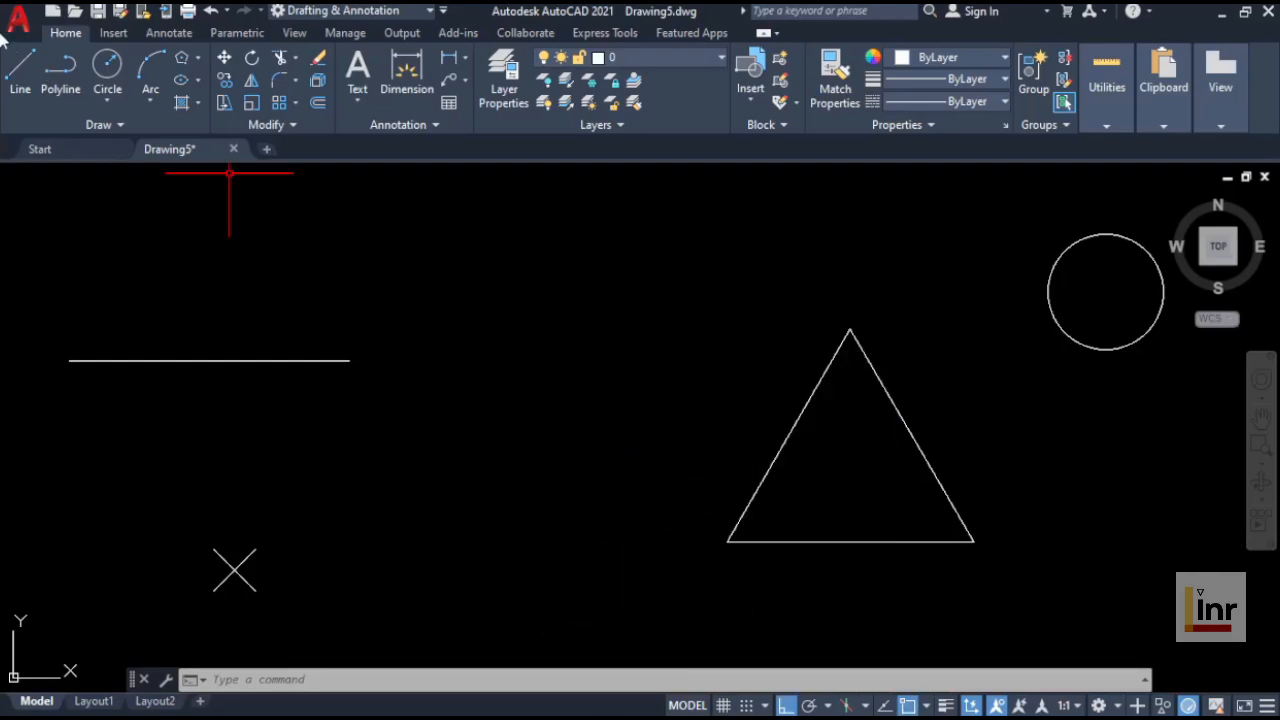
# Step: Draw two line segments starting at the horizontal line's endpoint, one down and one left to form three sides of a rectangle
pyautogui.click(22, 76)
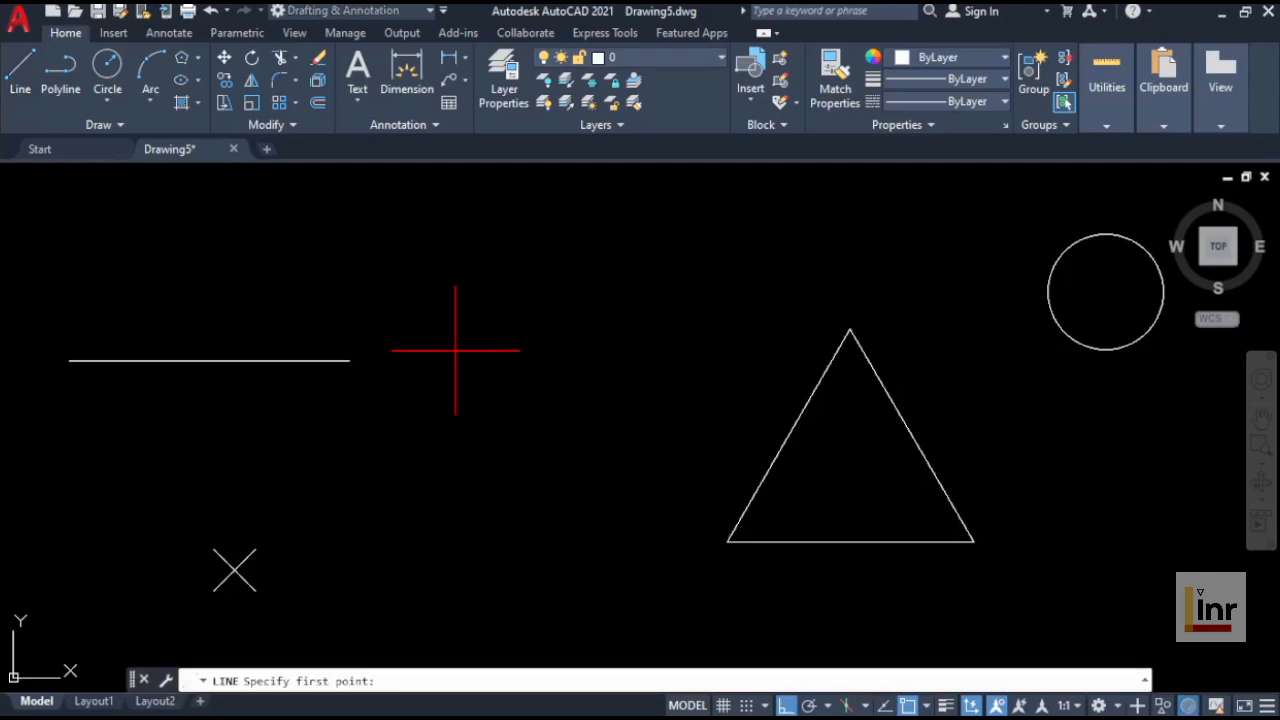
pyautogui.click(348, 361)
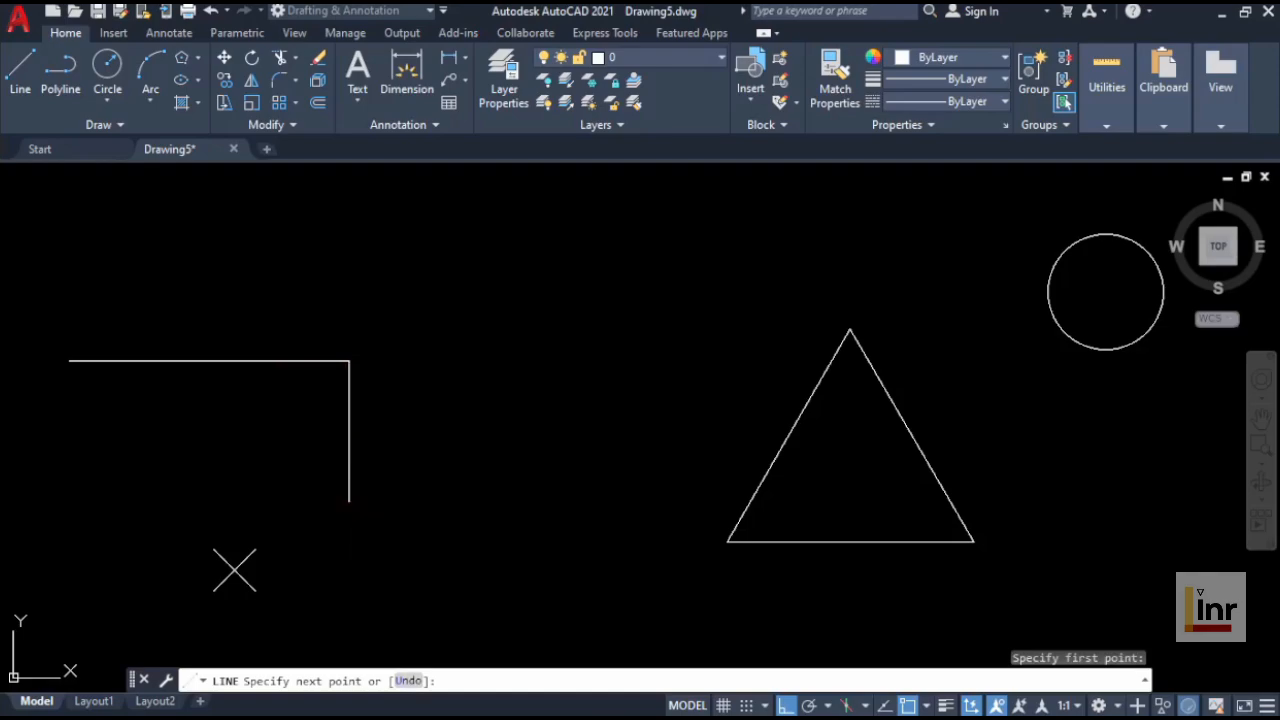
pyautogui.click(349, 501)
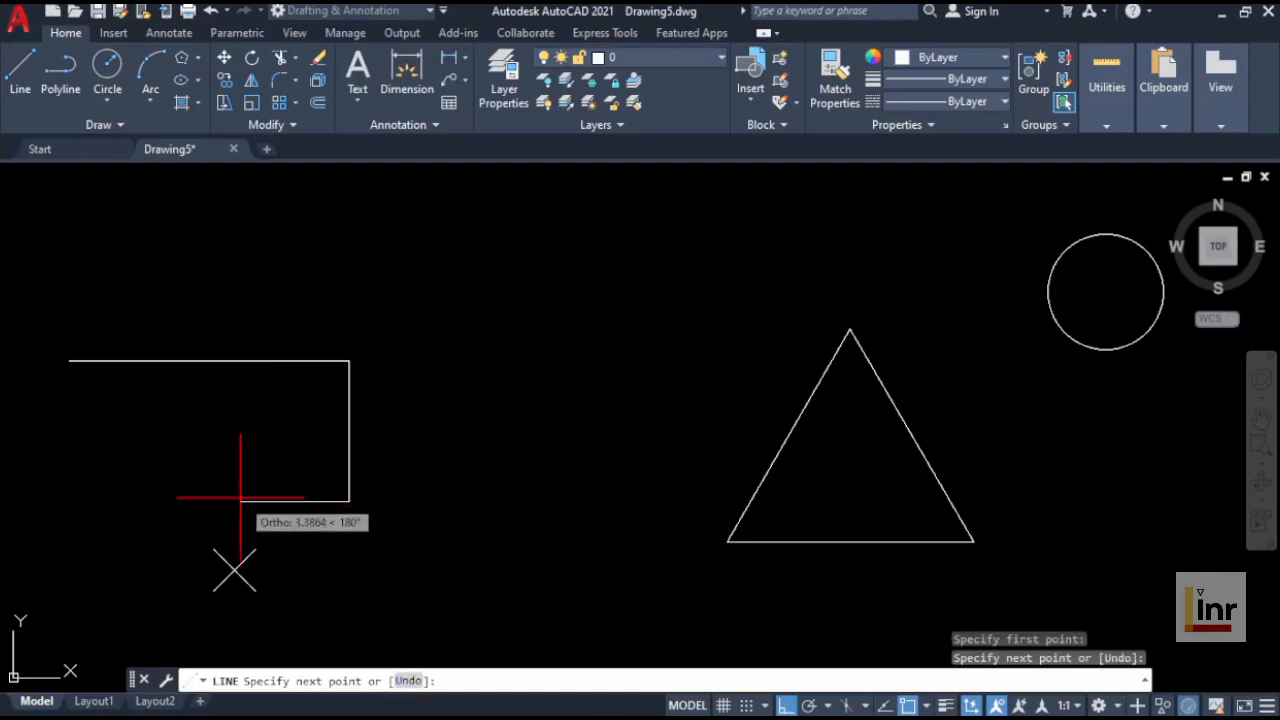
pyautogui.click(67, 501)
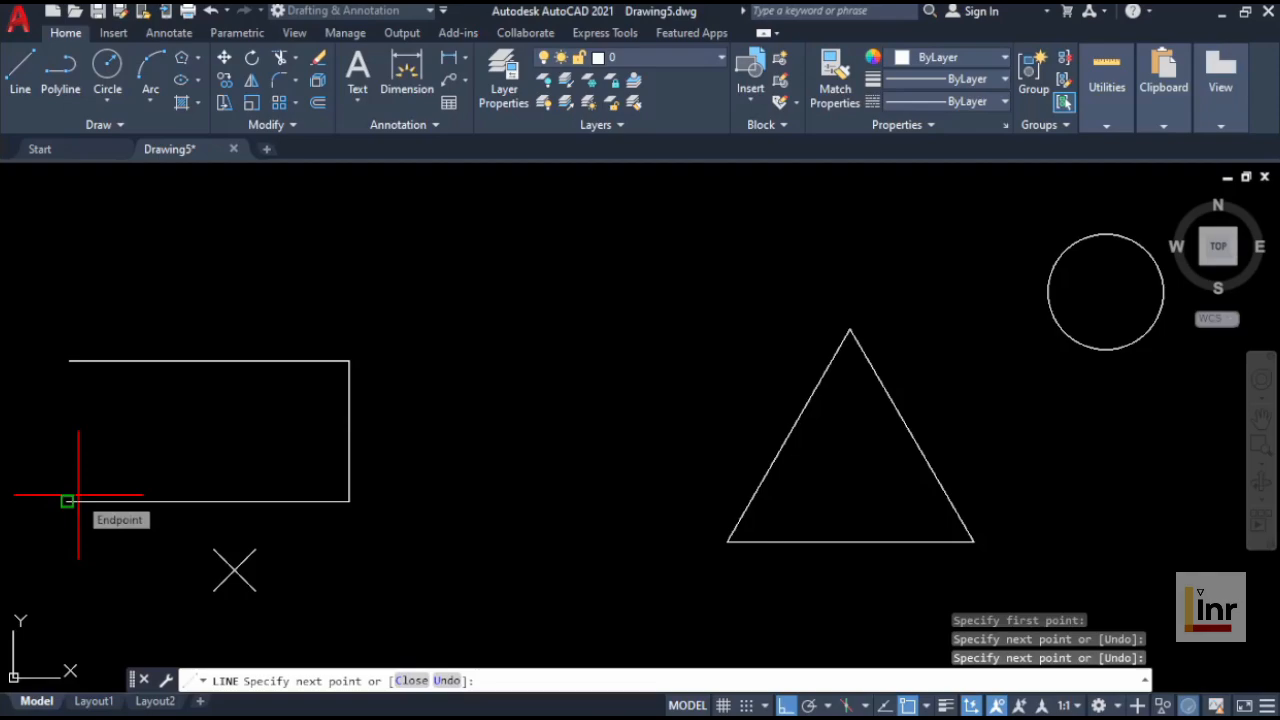
pyautogui.press('Return')
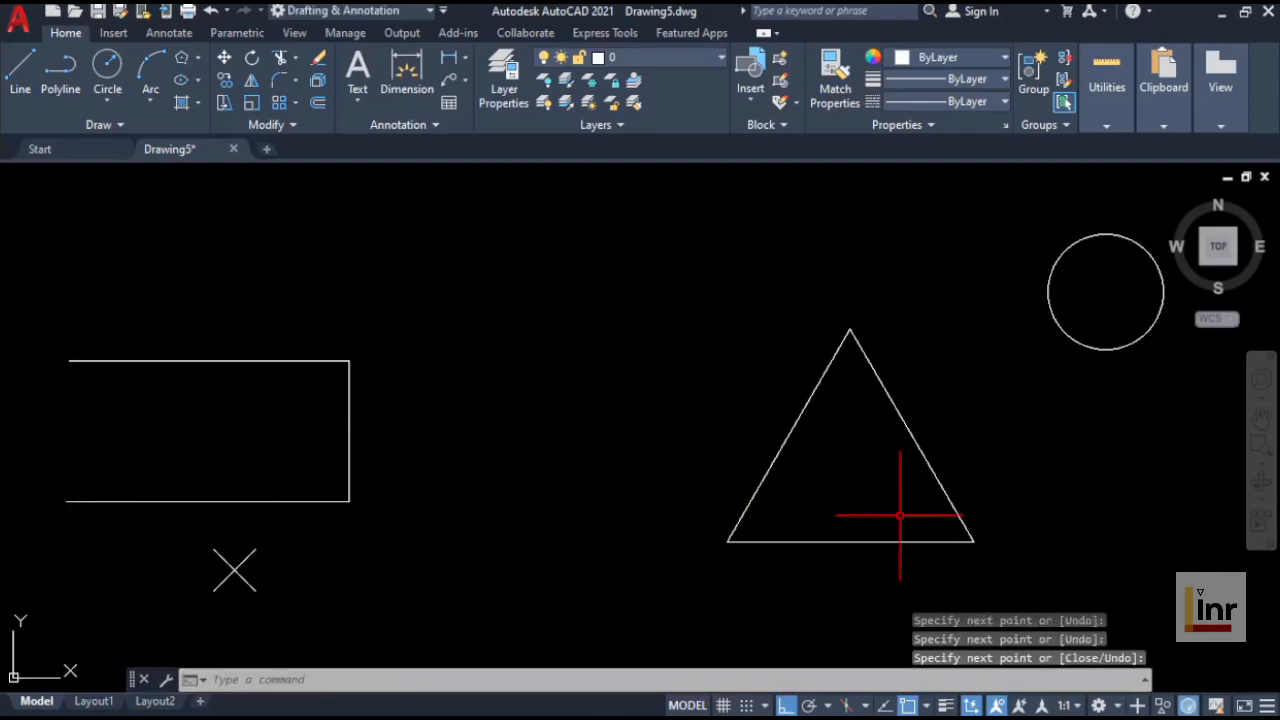
# Step: Zoom in to examine the corner where the new line meets the horizontal line, then return to the full view
pyautogui.click(1264, 463)
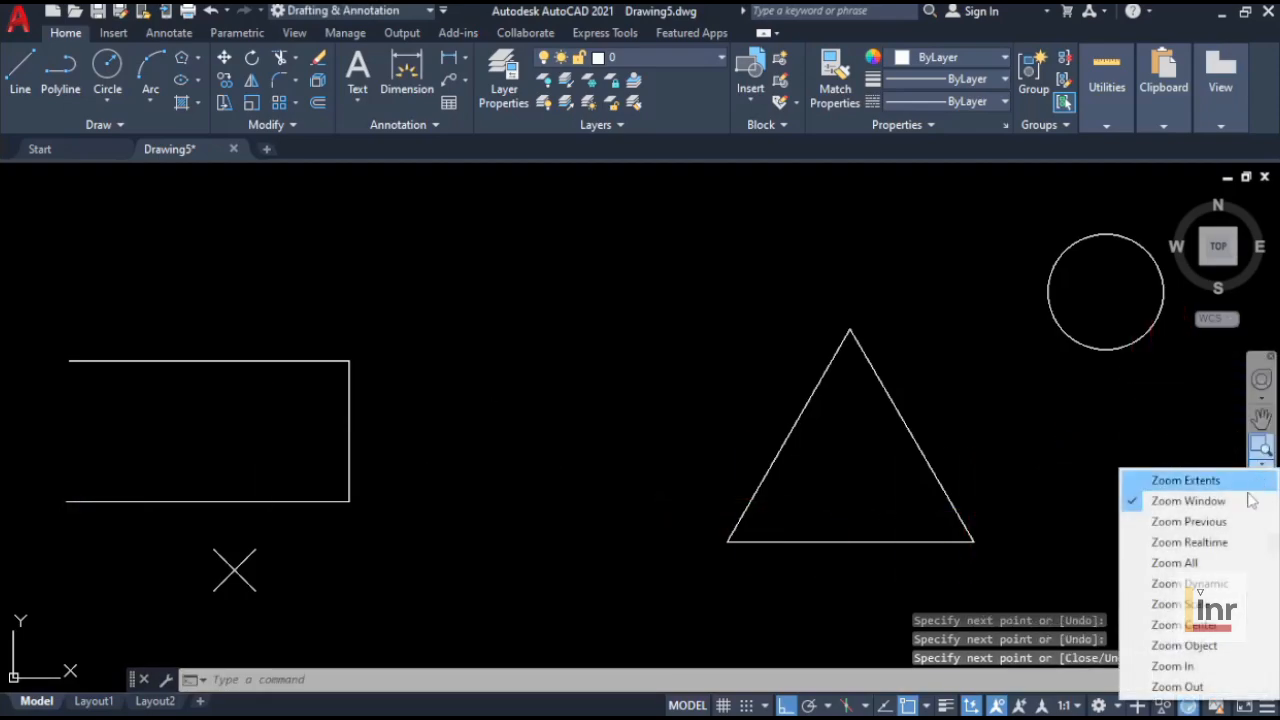
pyautogui.click(1229, 505)
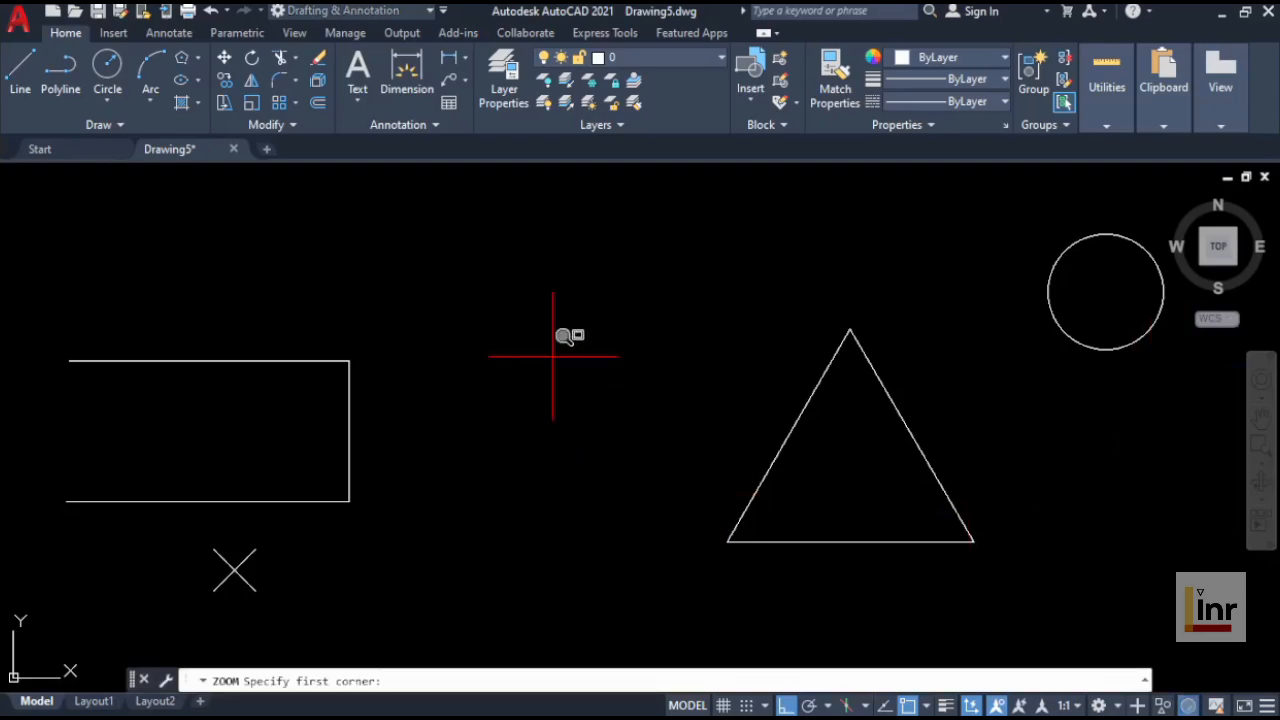
pyautogui.click(463, 281)
pyautogui.click(229, 417)
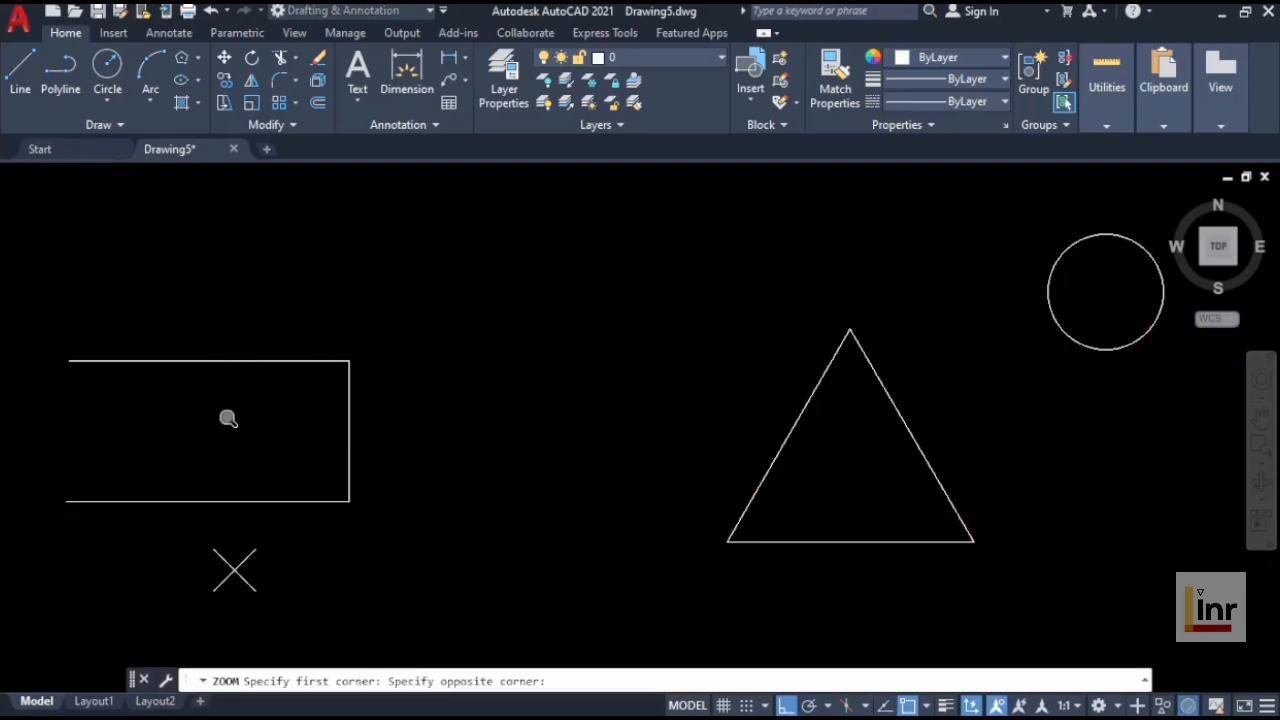
pyautogui.scroll(4, 692, 439)
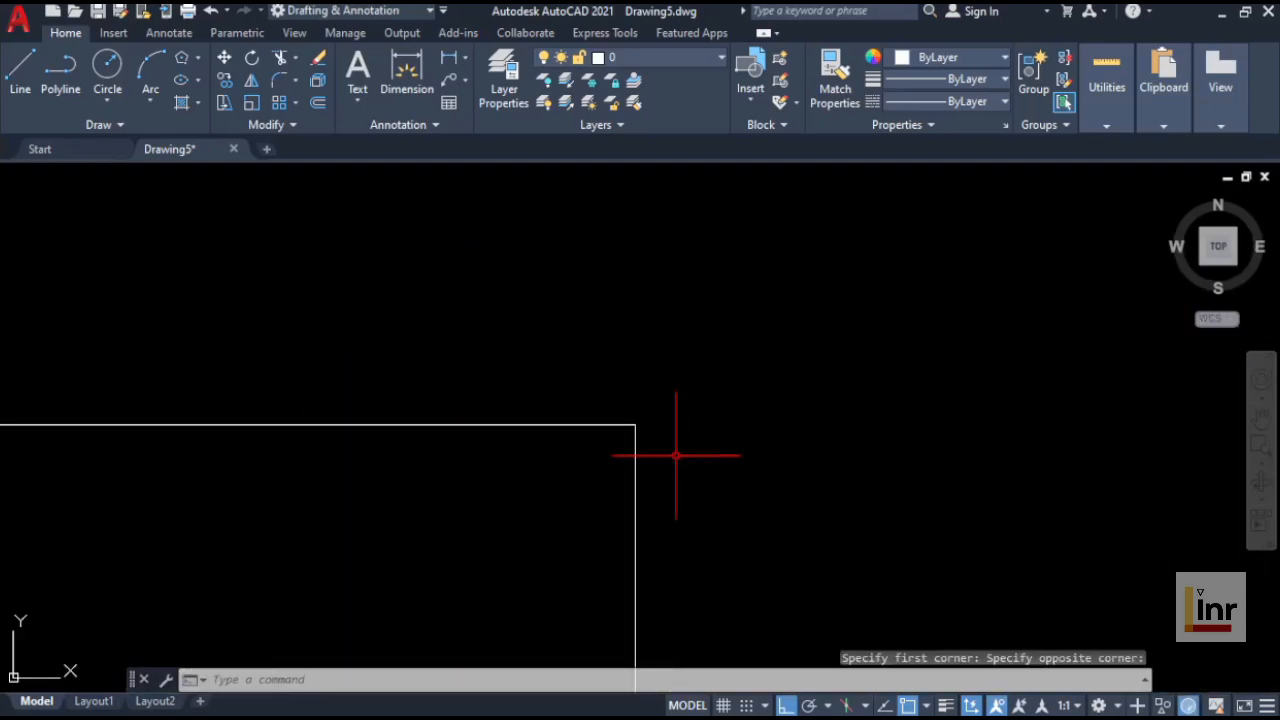
pyautogui.scroll(4, 590, 417)
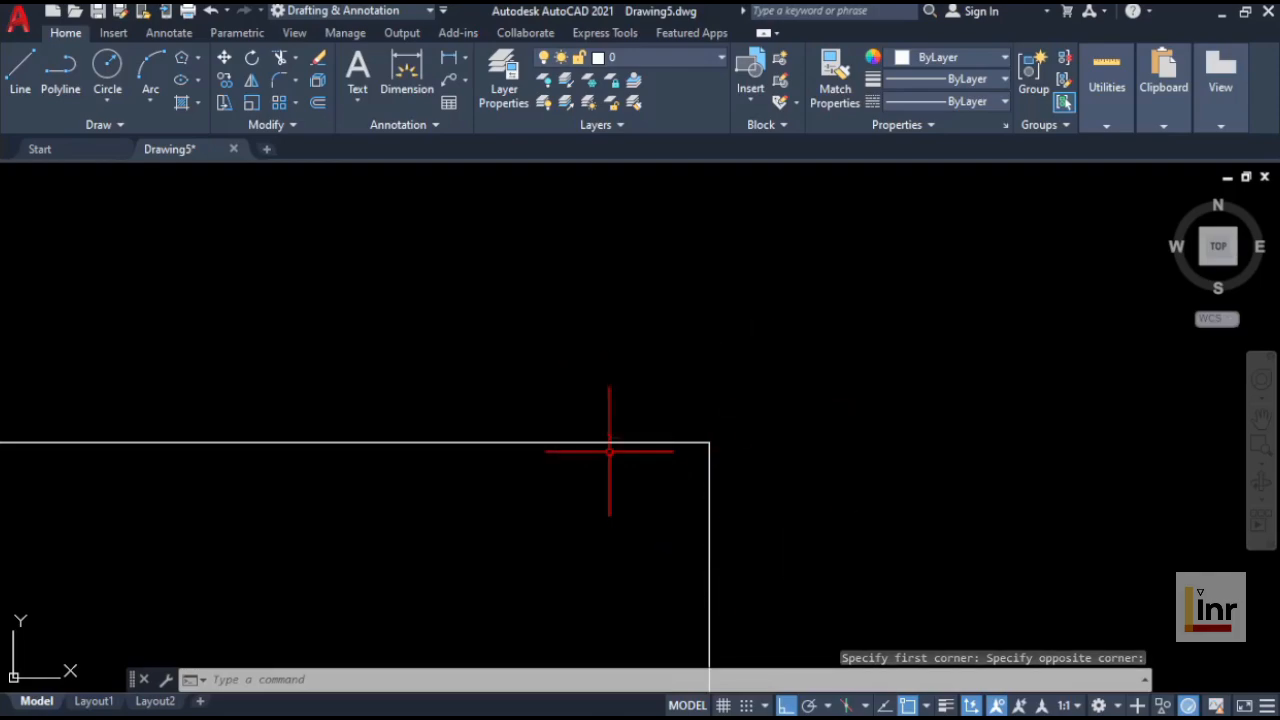
pyautogui.scroll(-2, 820, 449)
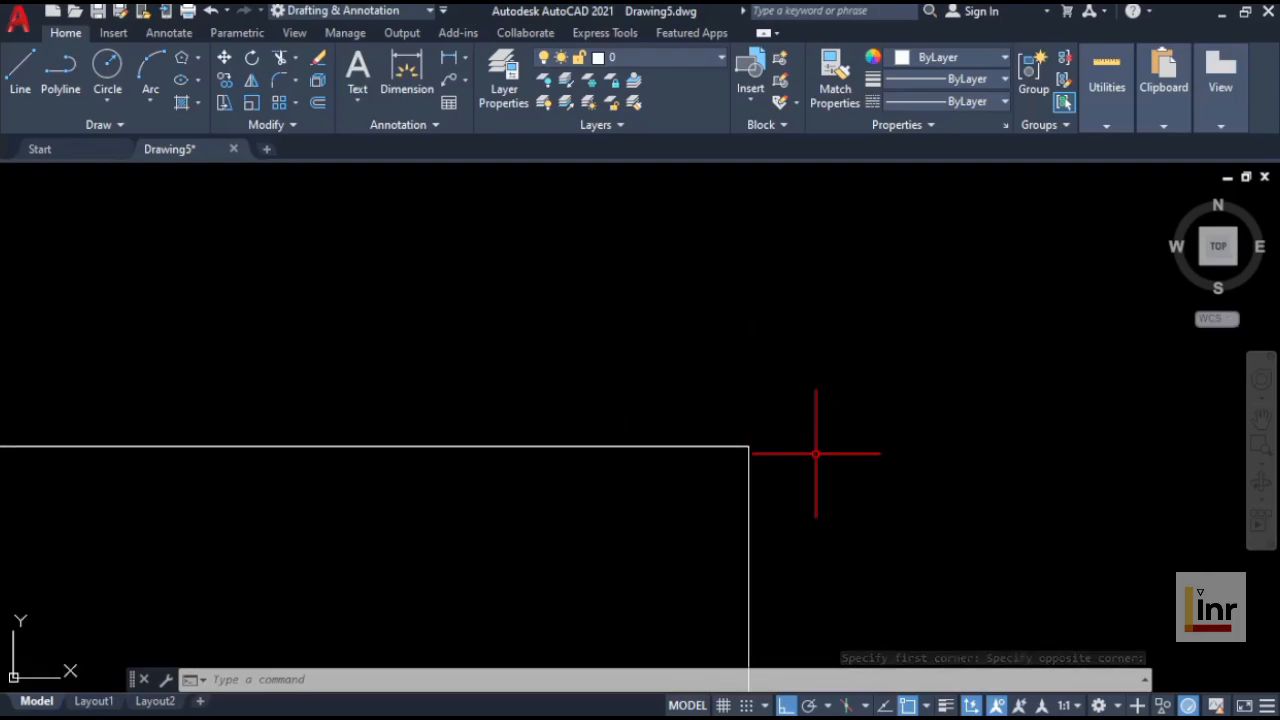
pyautogui.scroll(-5, 915, 457)
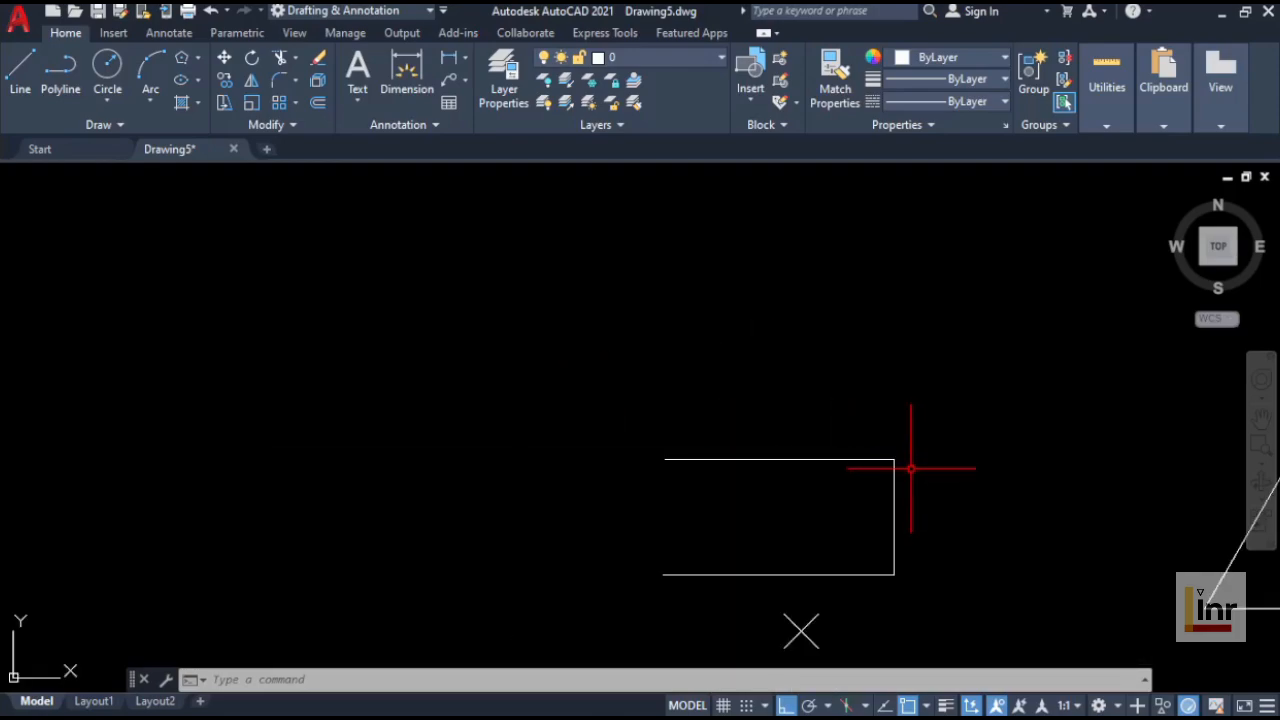
pyautogui.moveTo(912, 457); pyautogui.dragTo(458, 361, button='middle')
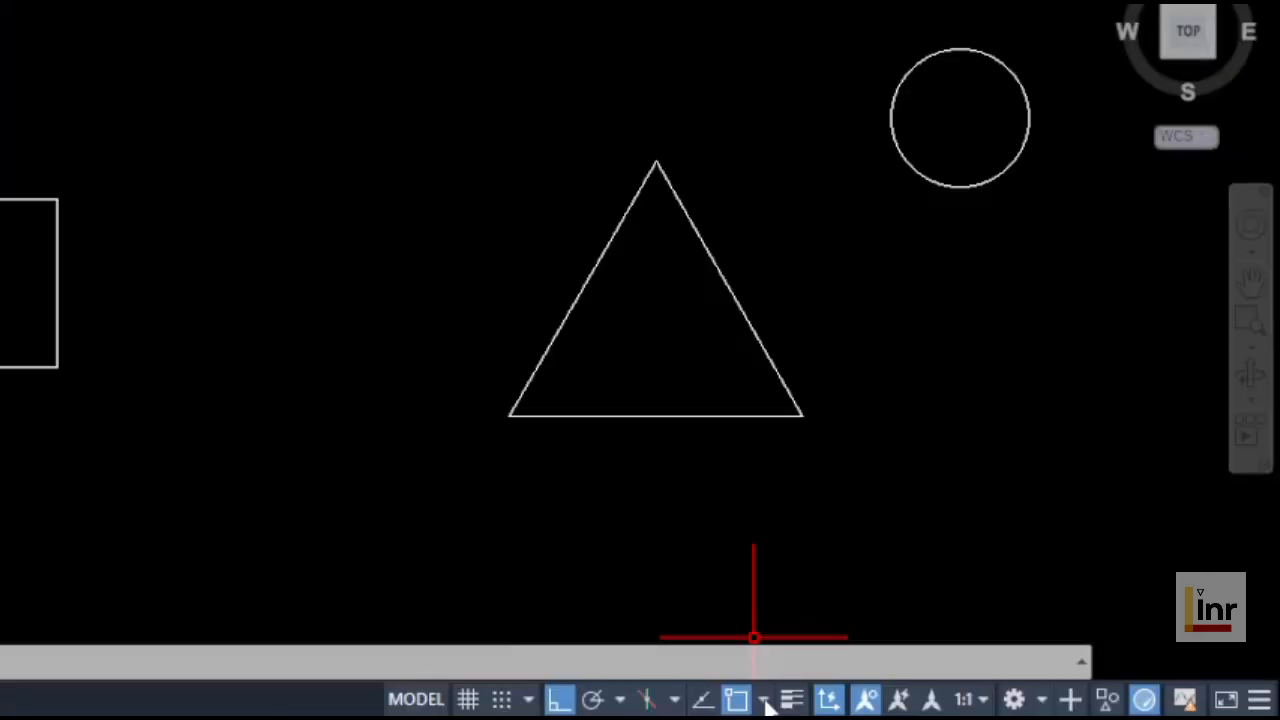
# Step: Add Midpoint to the object snap modes and start a line at the midpoint of the top horizontal line
pyautogui.click(927, 706)
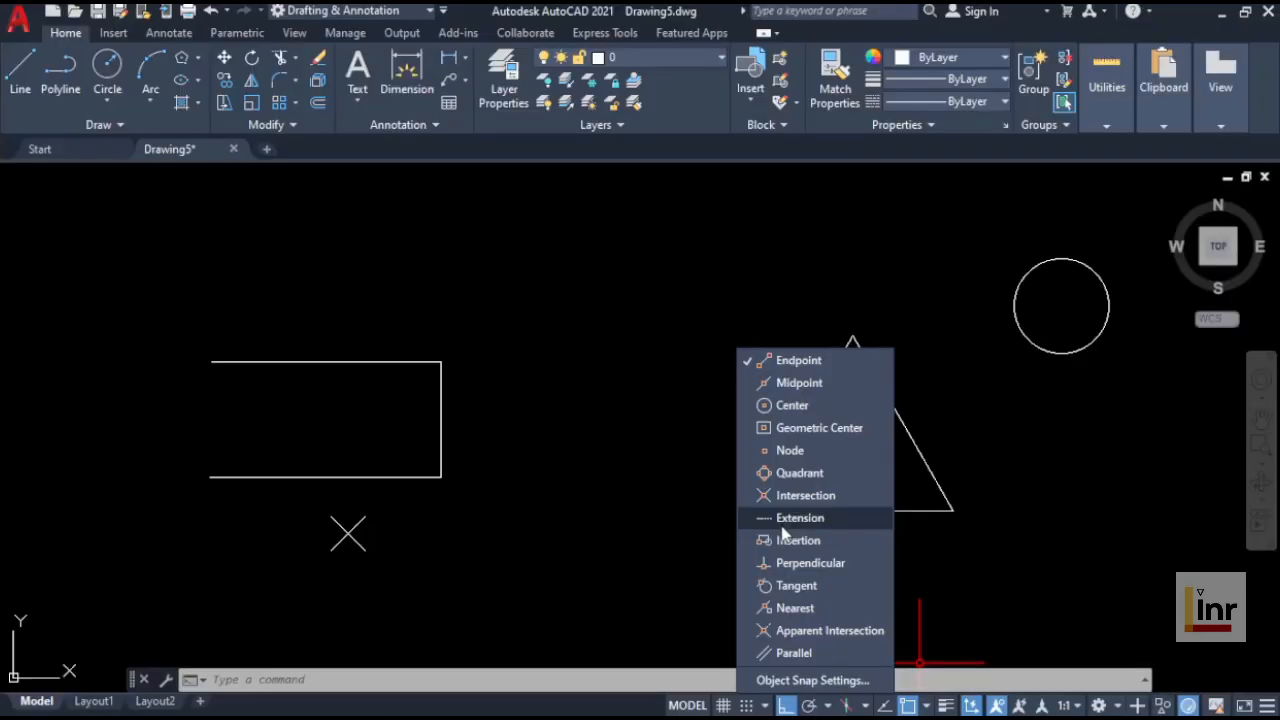
pyautogui.click(812, 386)
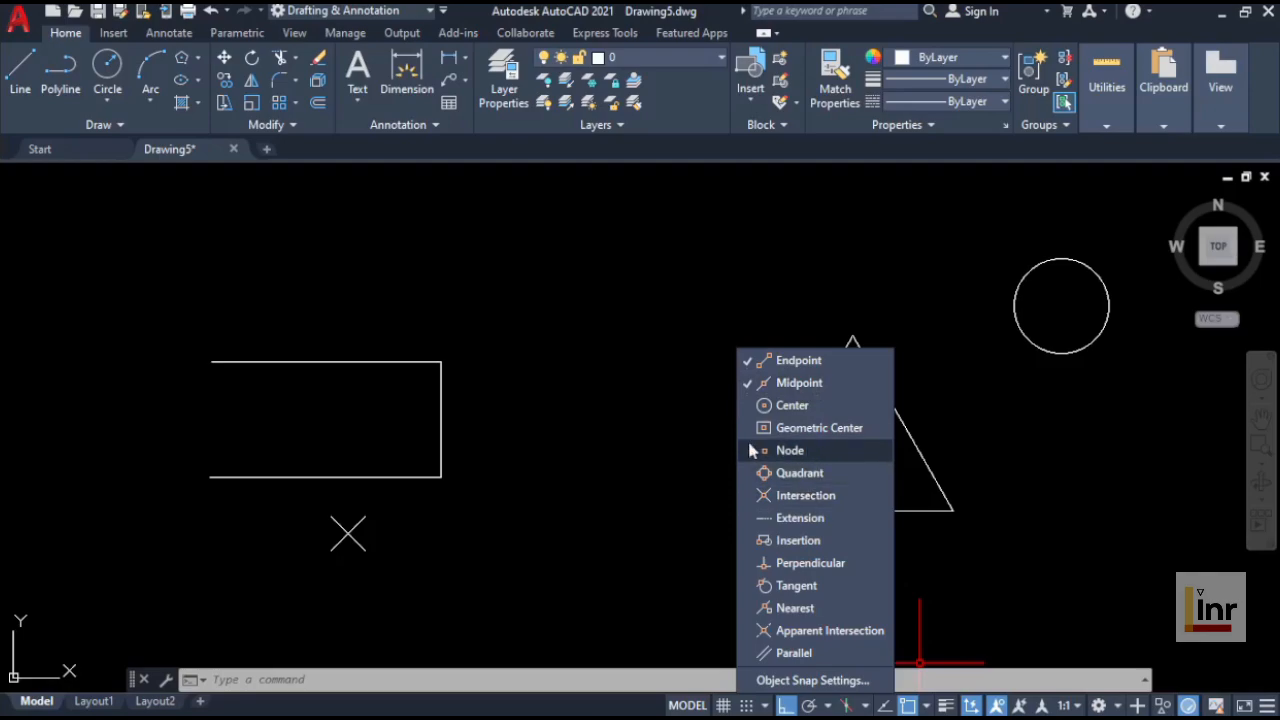
pyautogui.click(686, 449)
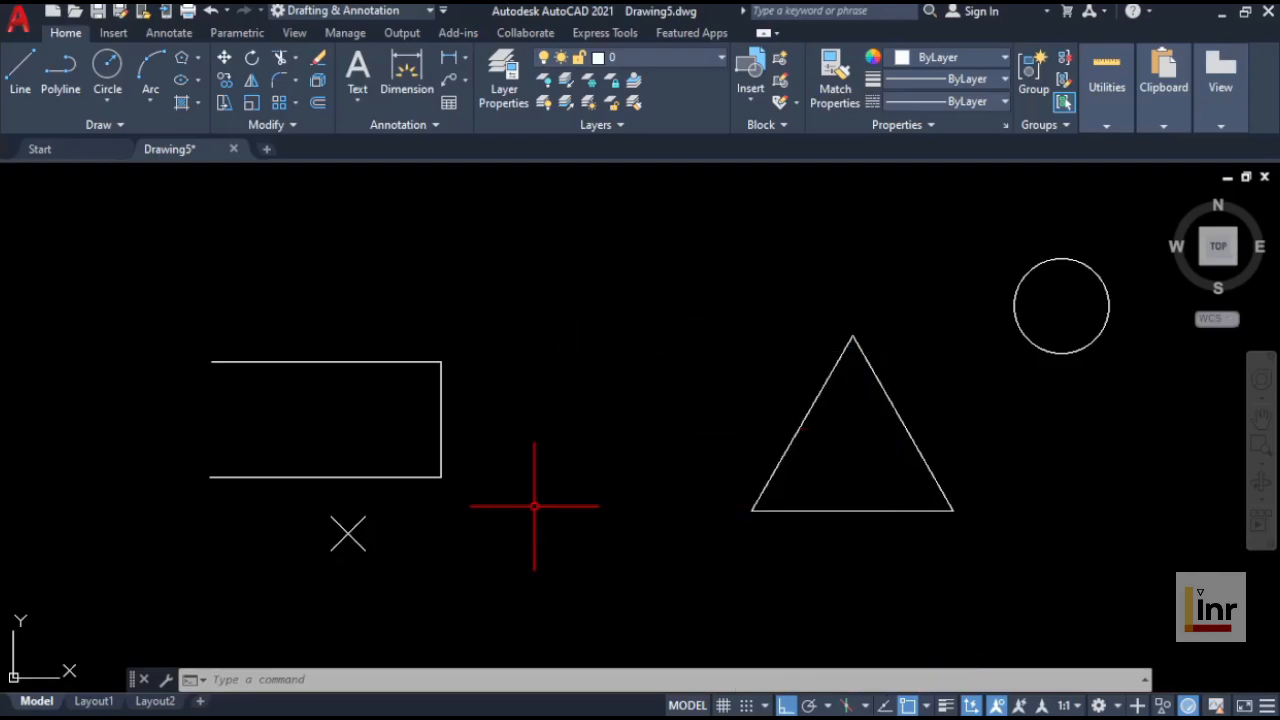
pyautogui.click(24, 76)
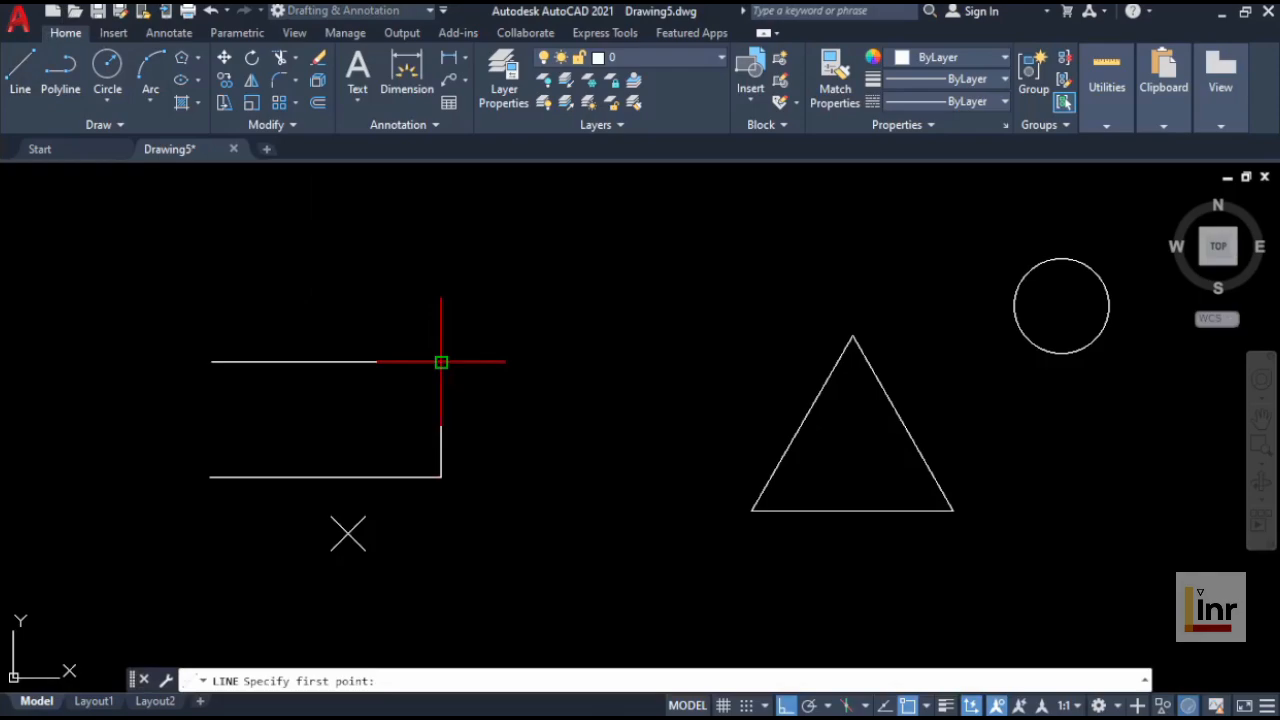
pyautogui.click(326, 361)
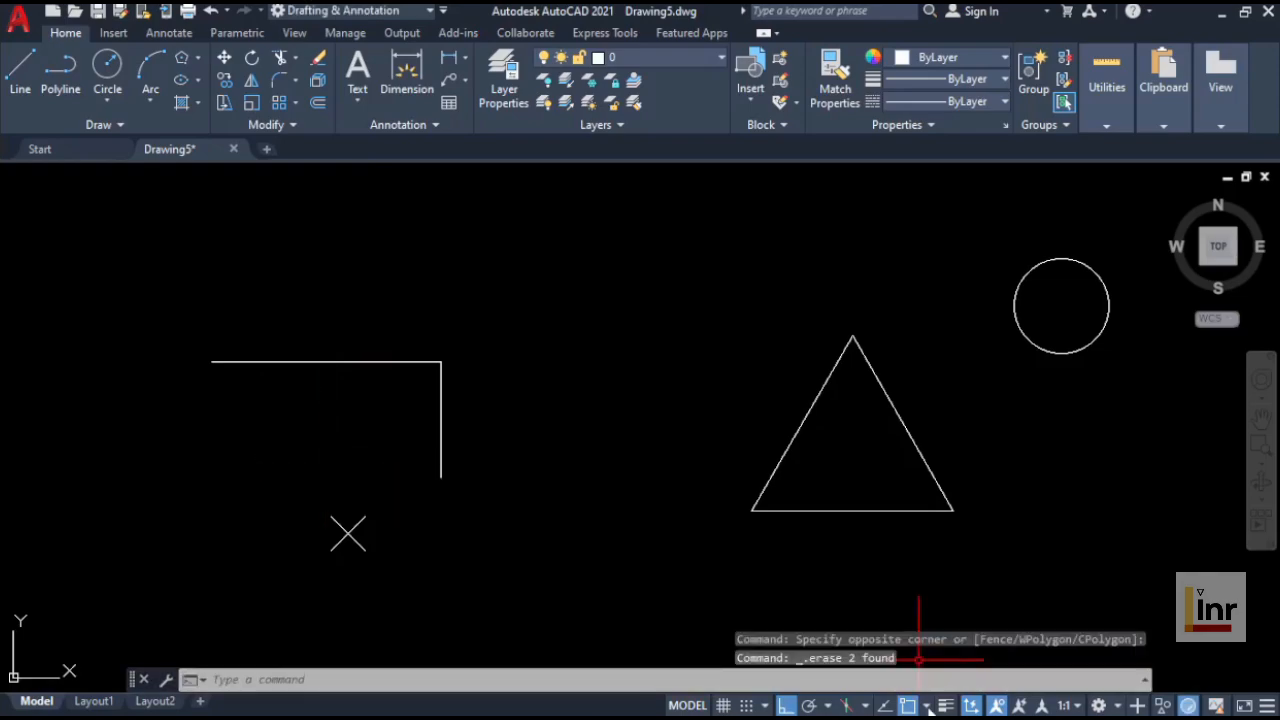
# Step: Enable the Center object snap and draw a vertical line from the circle's center straight down past its edge
pyautogui.click(927, 705)
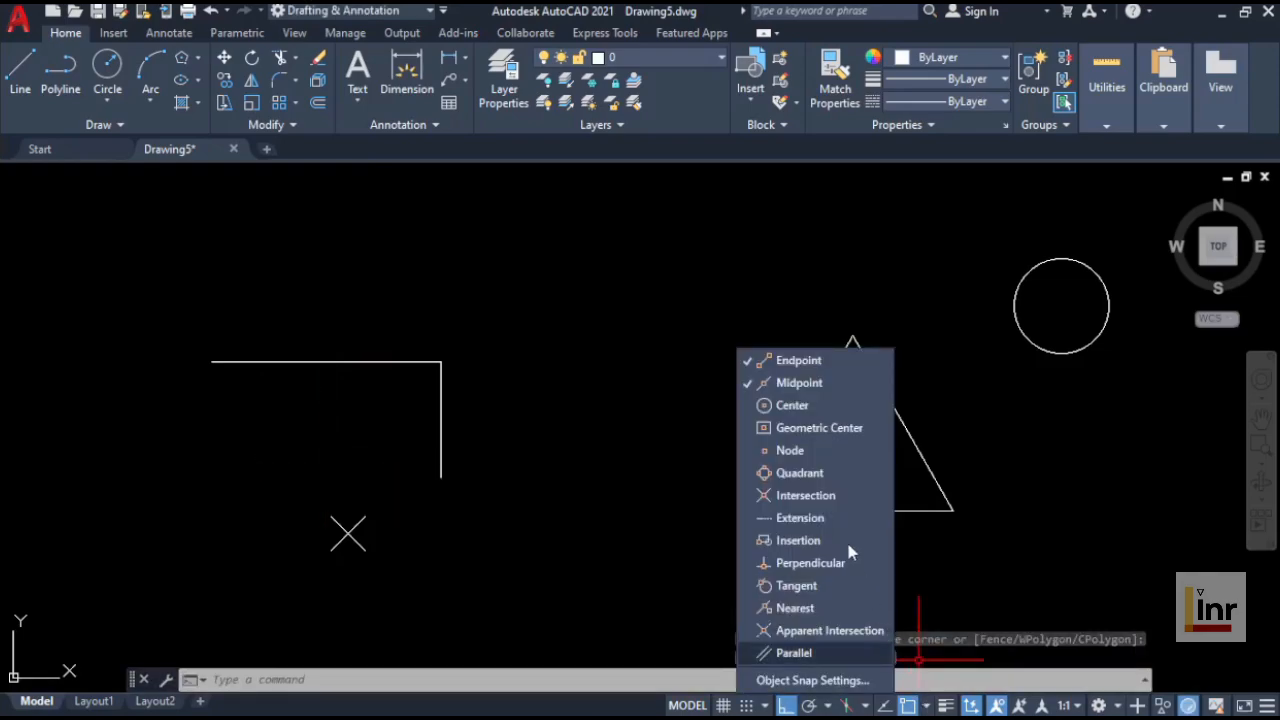
pyautogui.click(809, 406)
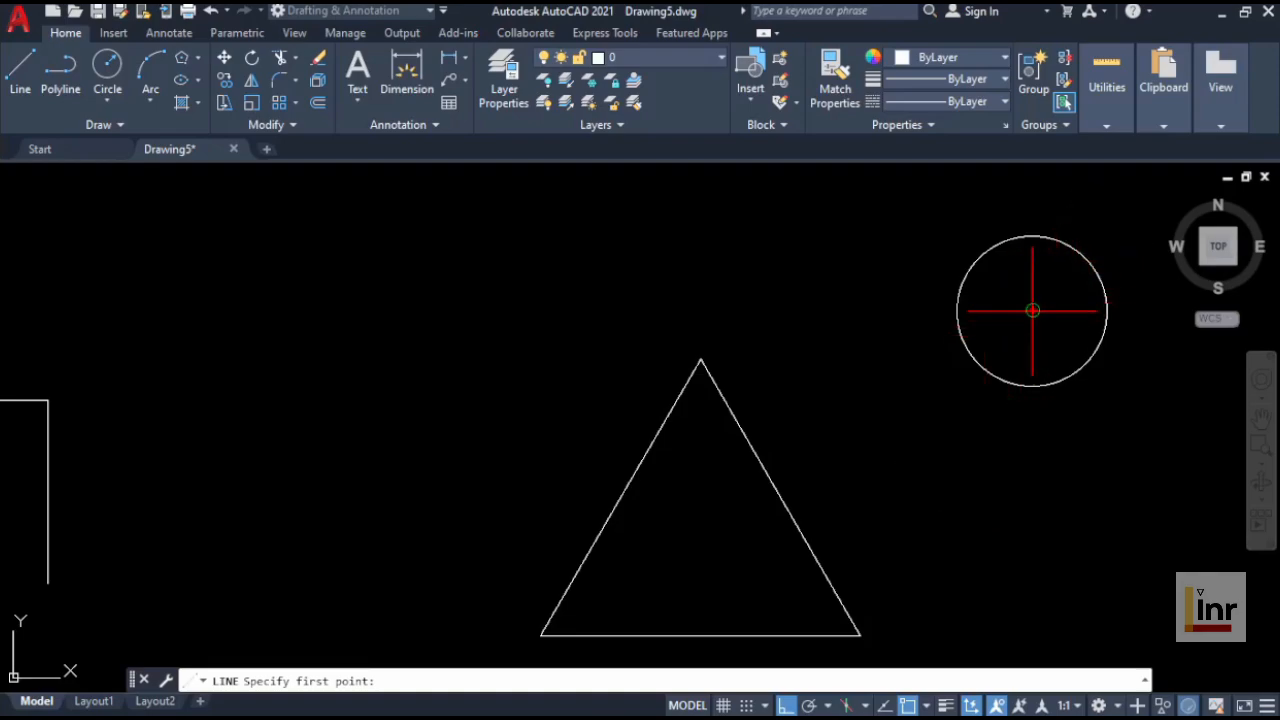
pyautogui.click(1032, 310)
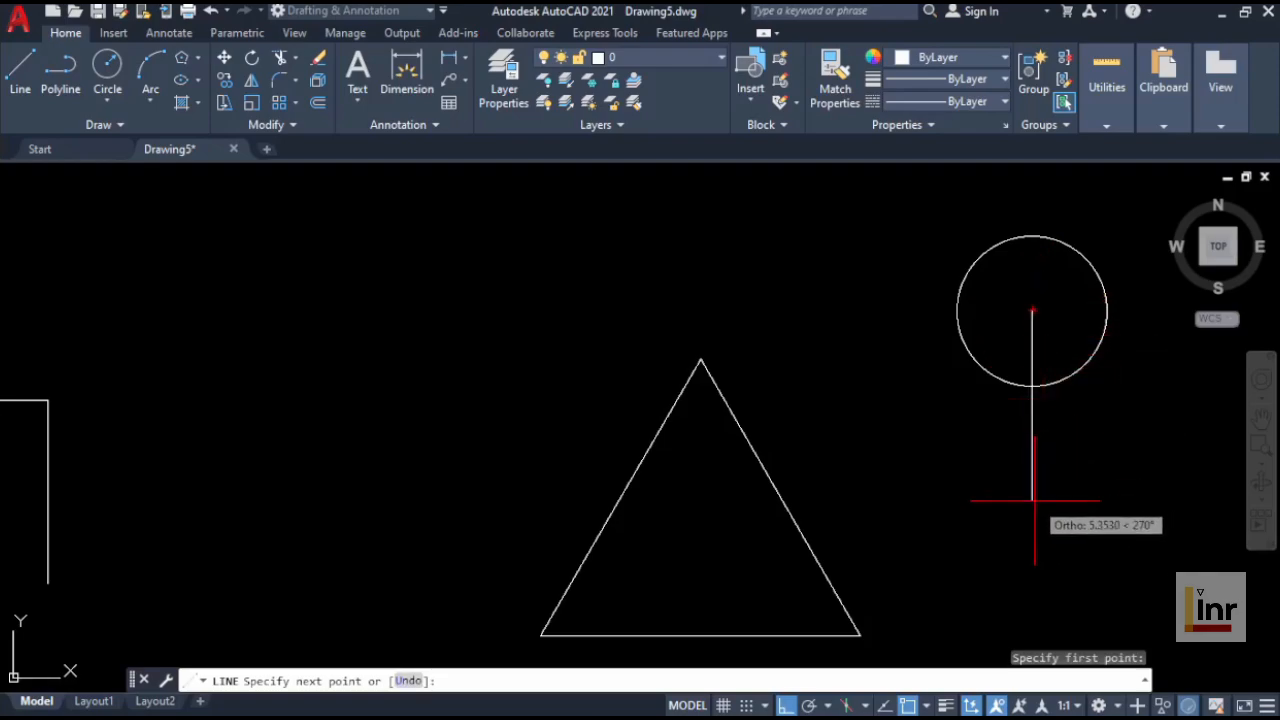
pyautogui.click(1032, 500)
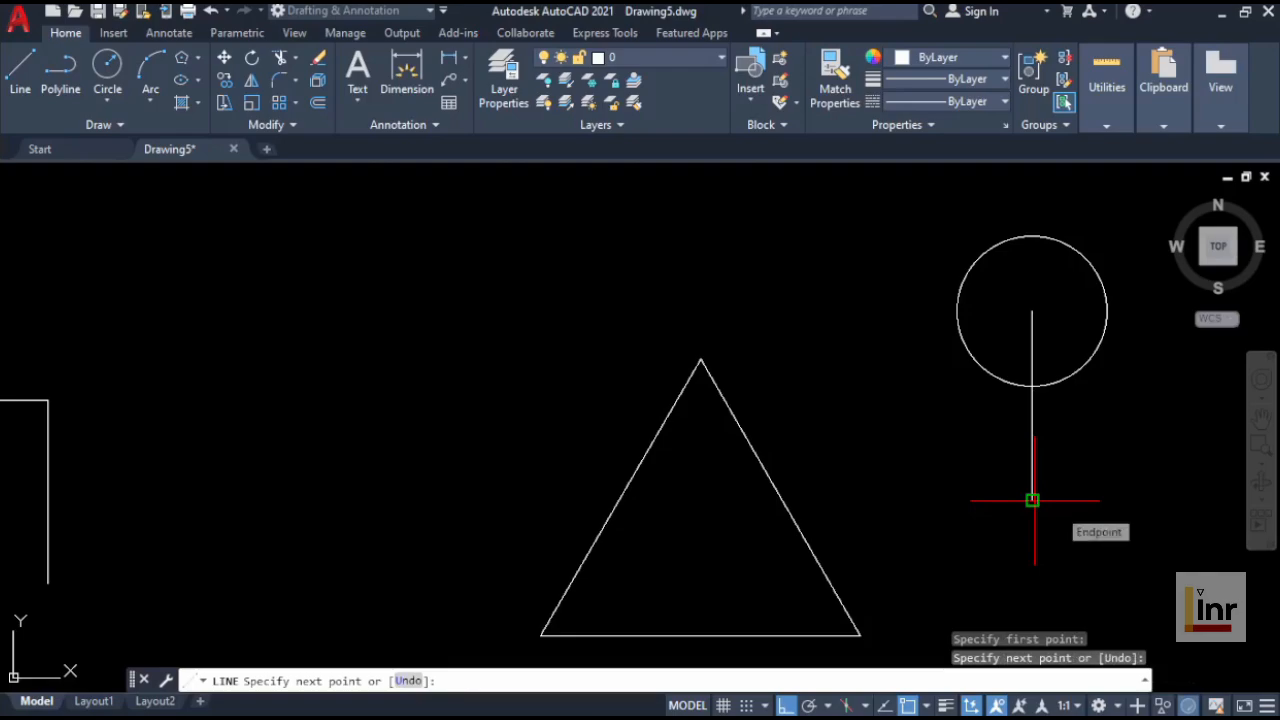
pyautogui.press('Return')
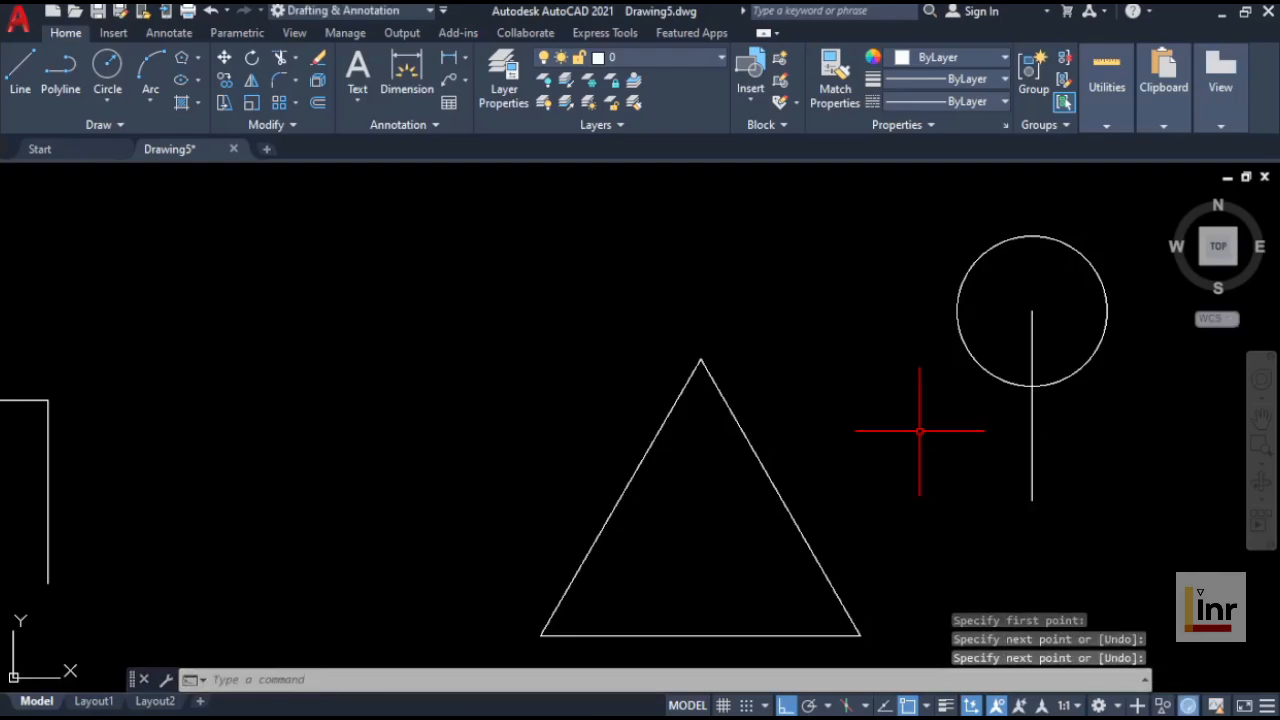
# Step: Enable Geometric Center snap and draw a vertical line downward from the triangle's geometric center
pyautogui.scroll(-2, 925, 440)
pyautogui.moveTo(920, 431); pyautogui.dragTo(904, 386, button='middle')
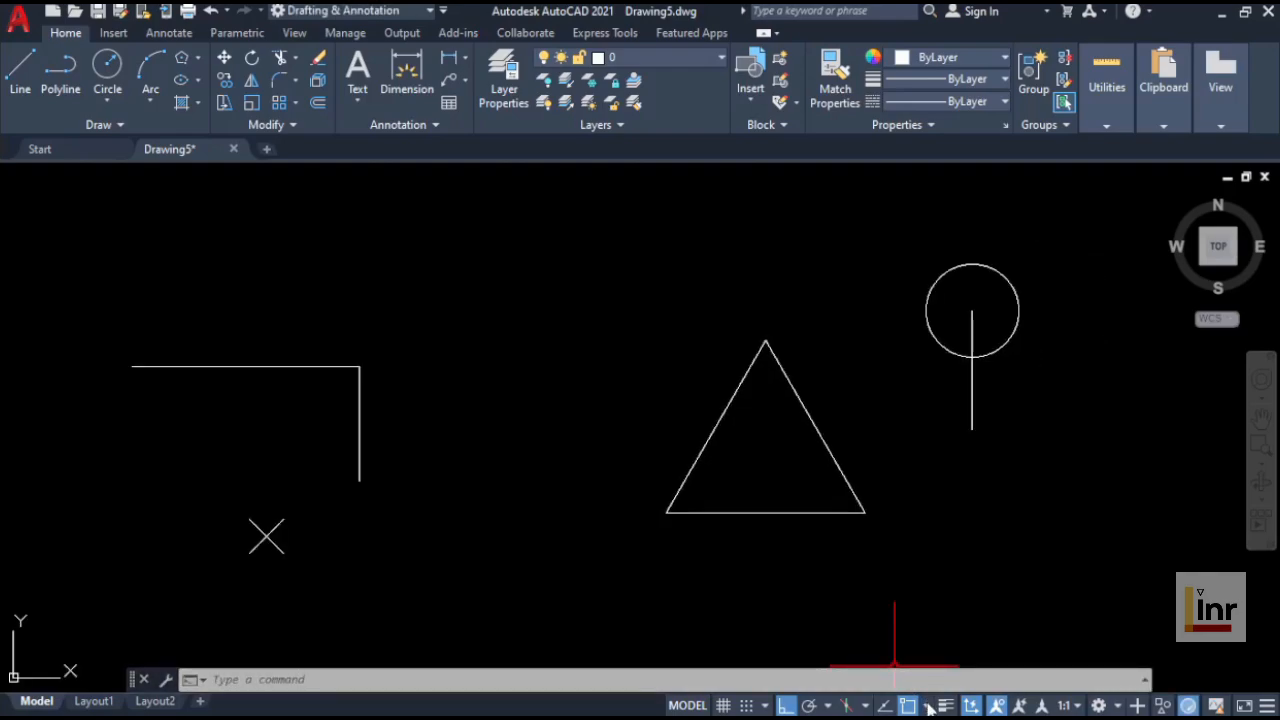
pyautogui.click(928, 706)
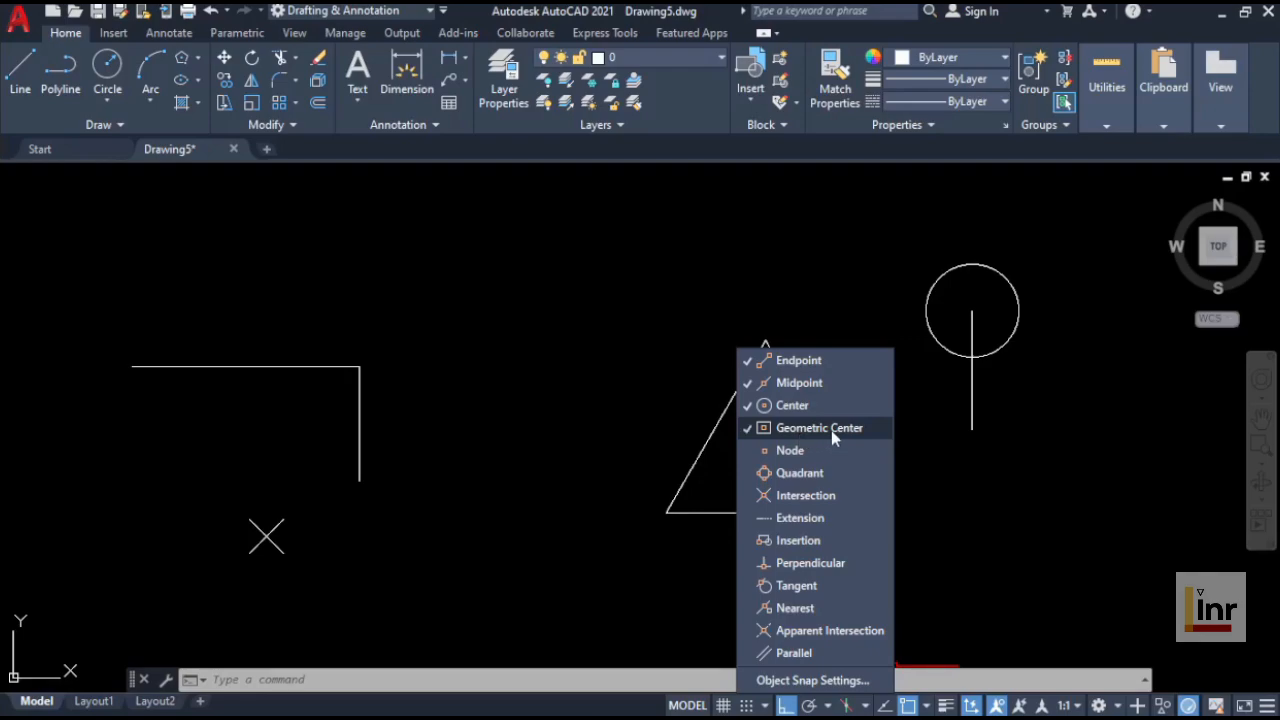
pyautogui.click(573, 326)
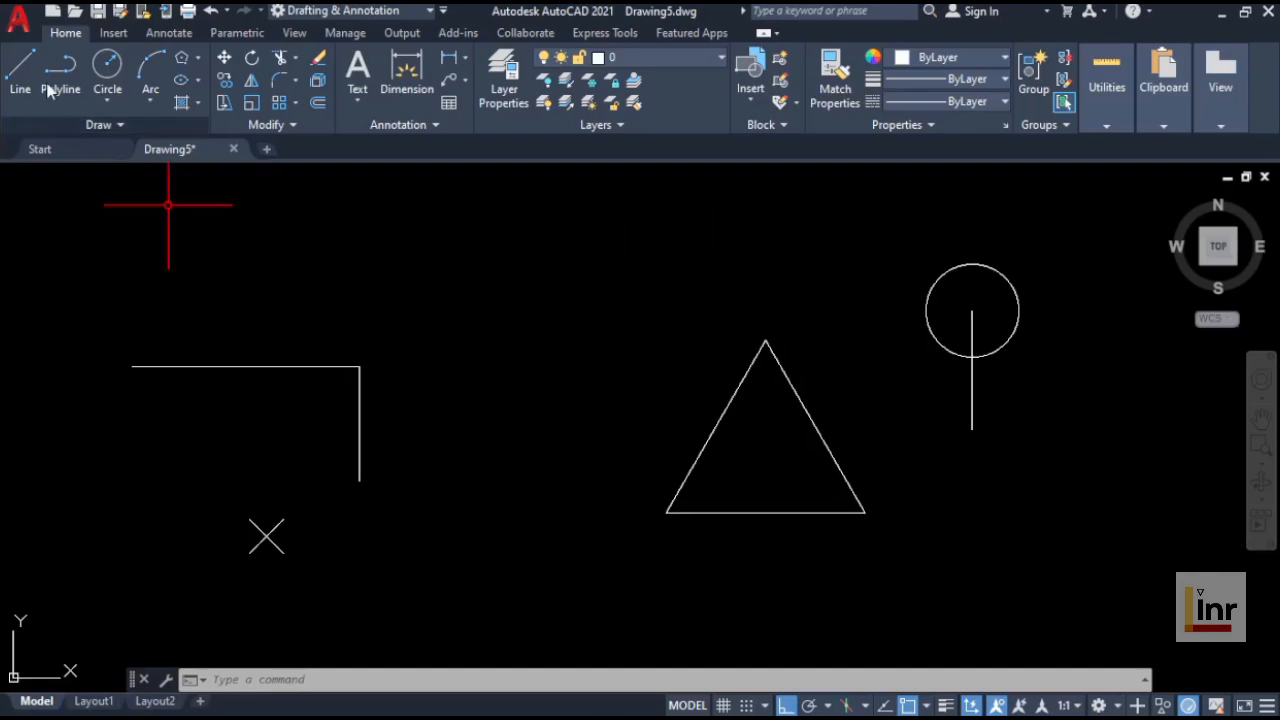
pyautogui.click(18, 72)
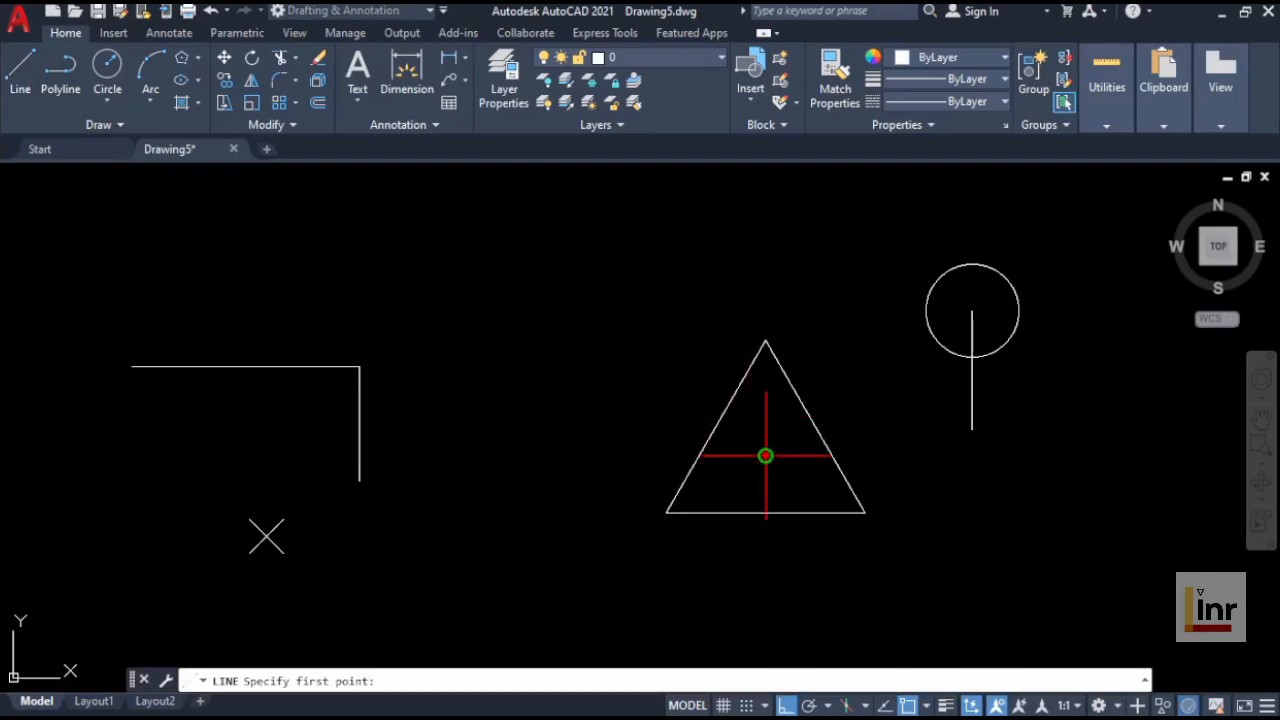
pyautogui.click(765, 456)
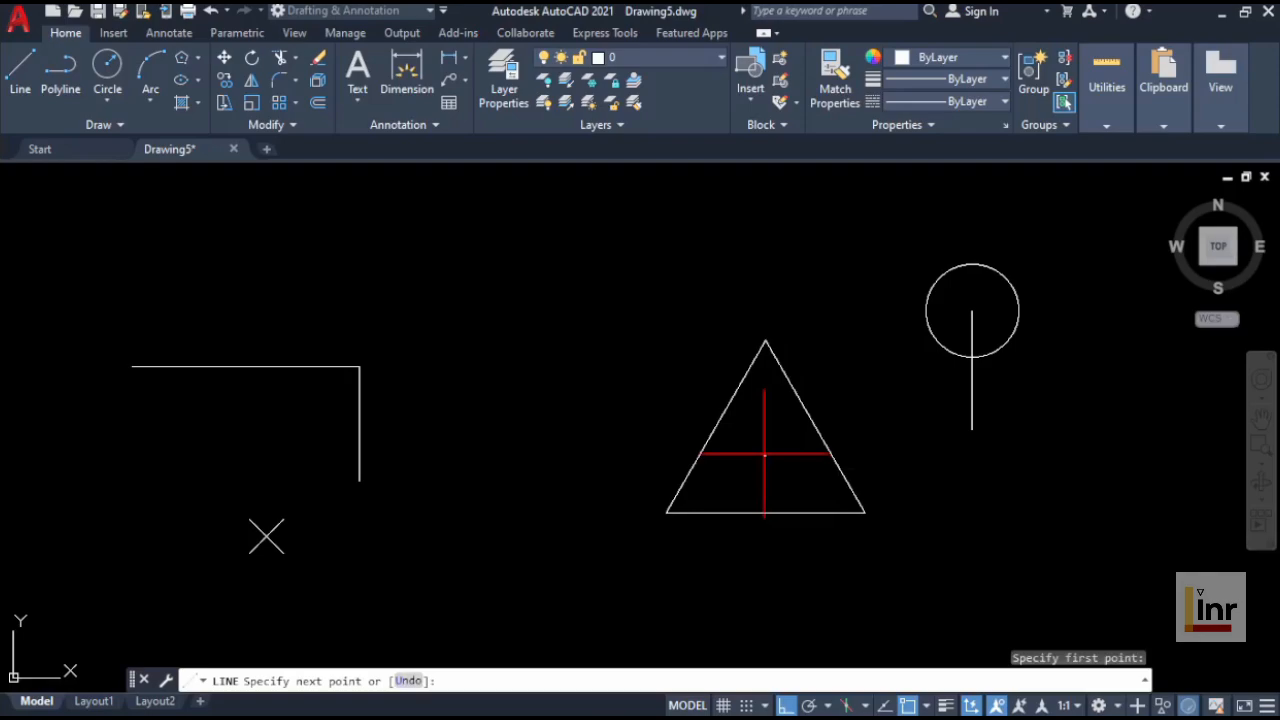
pyautogui.click(766, 583)
pyautogui.press('Return')
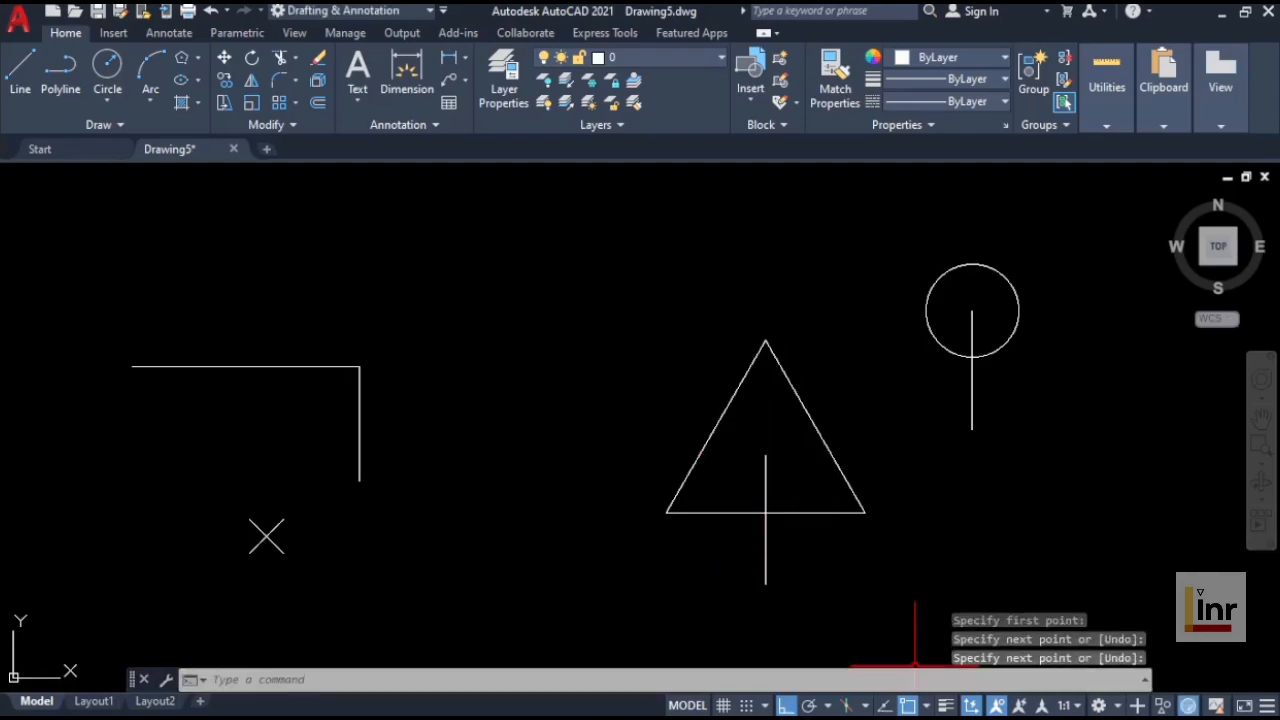
pyautogui.click(927, 706)
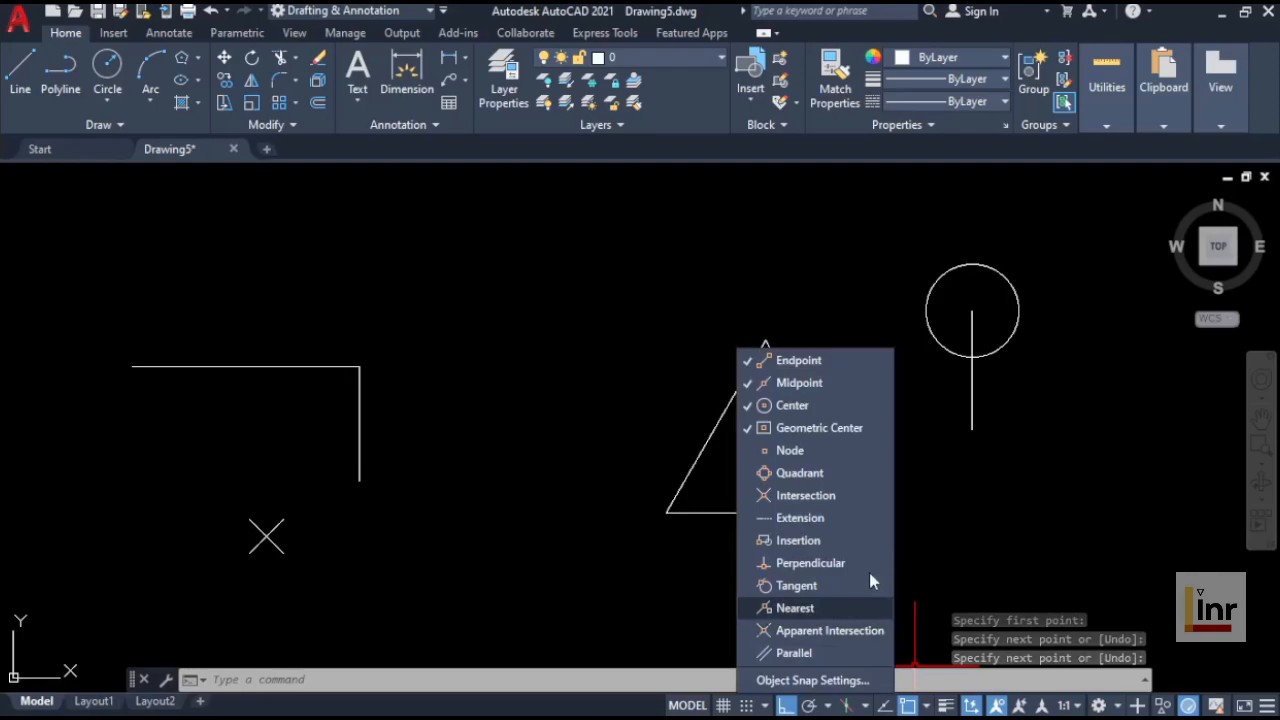
pyautogui.click(815, 460)
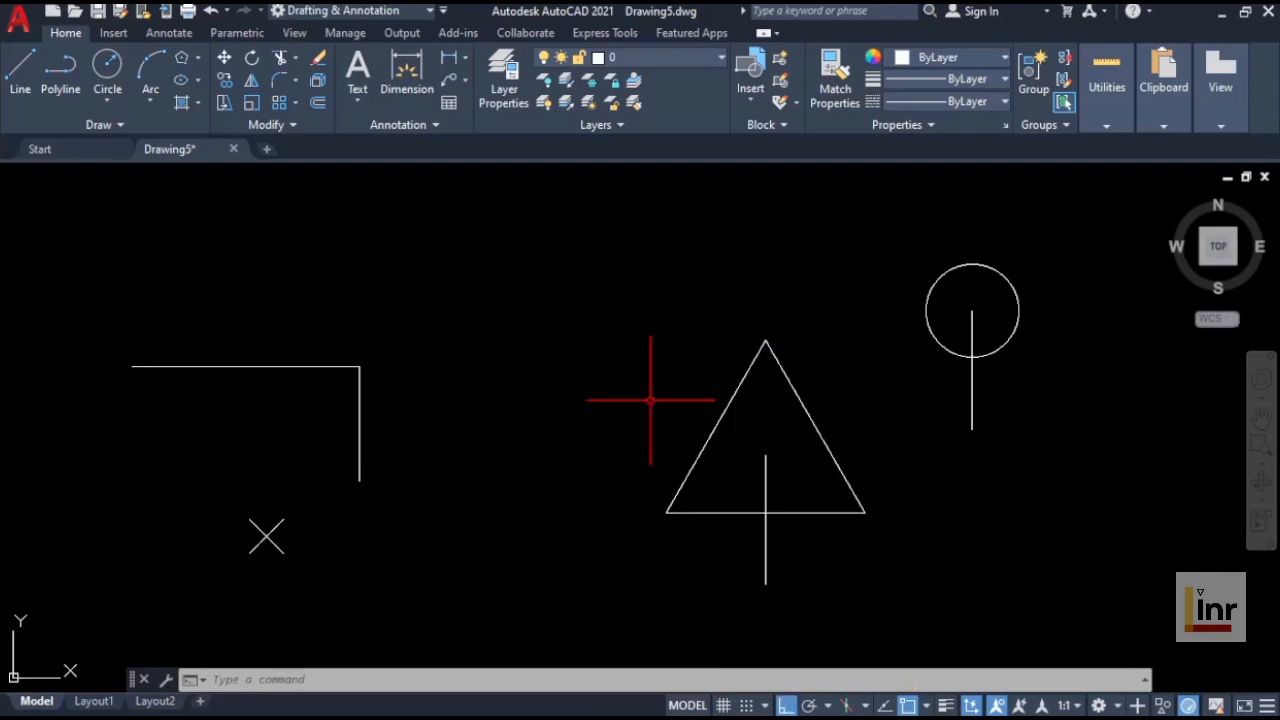
pyautogui.click(308, 477)
pyautogui.click(215, 583)
pyautogui.press('Delete')
pyautogui.hotkey('ctrl', 'z')
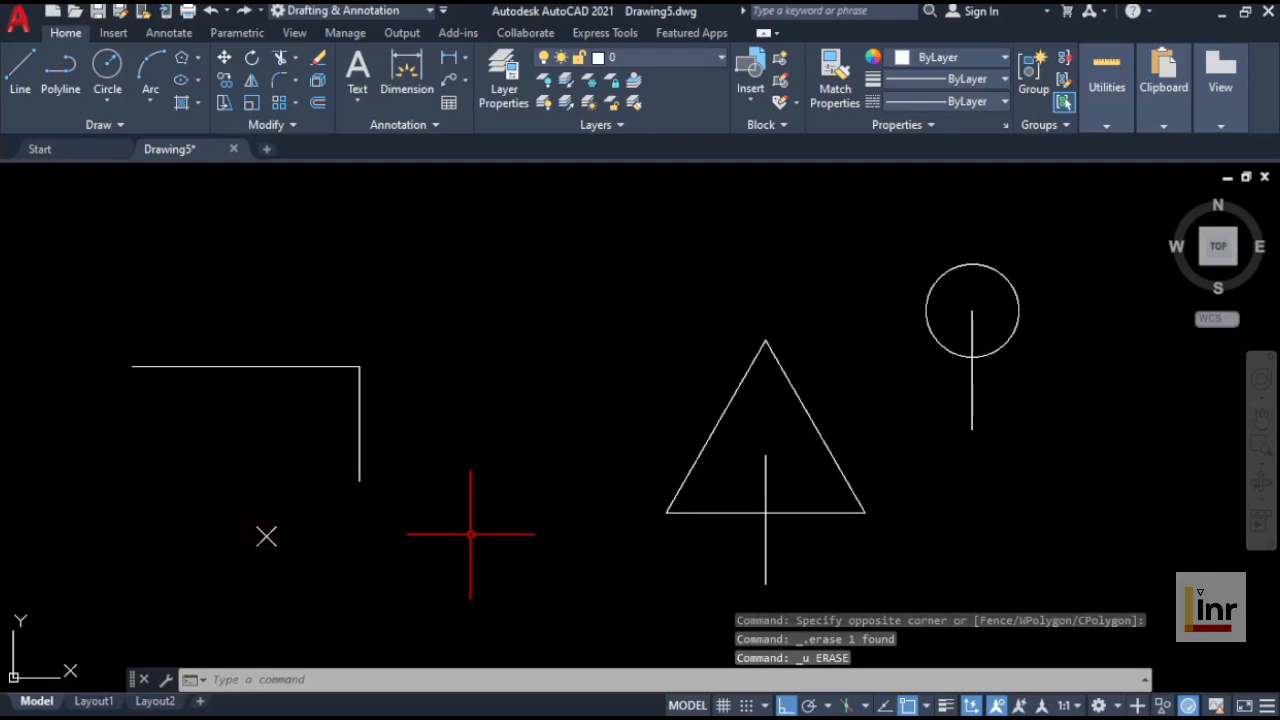
# Step: Open the Point Style dialog with PTYPE and accept the X-shaped point style
pyautogui.write('lpoi')
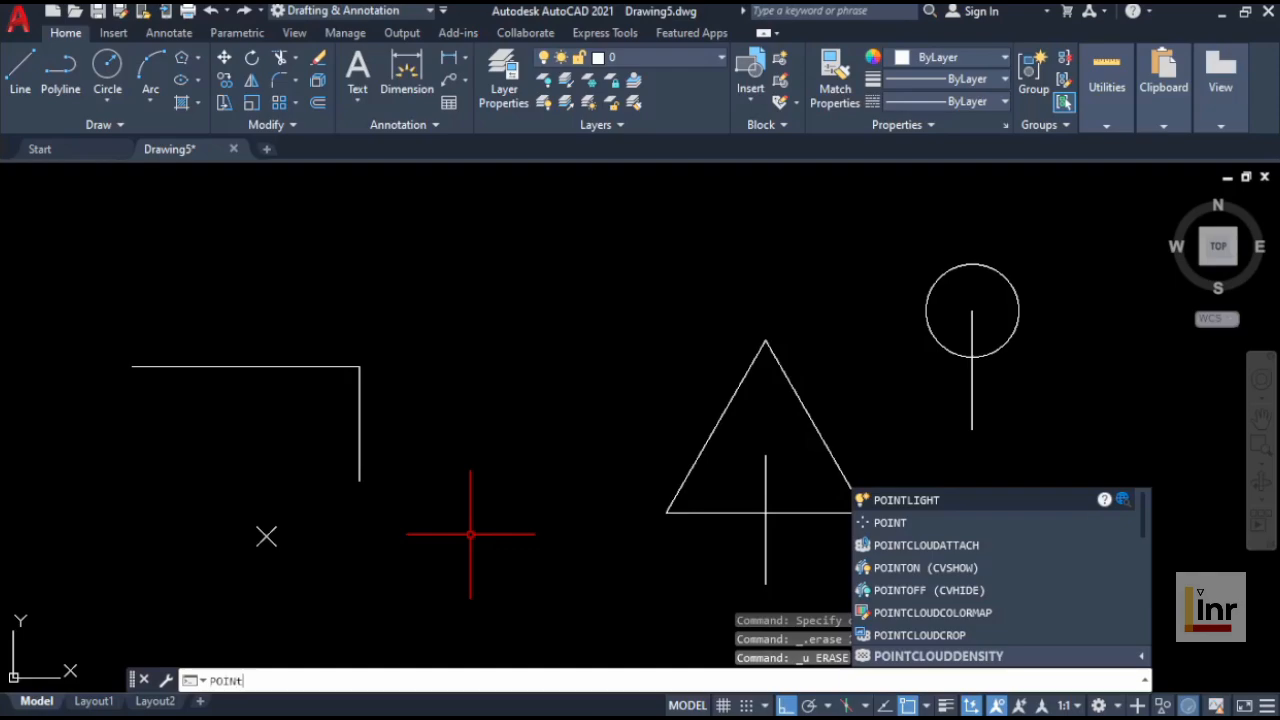
pyautogui.press('Escape')
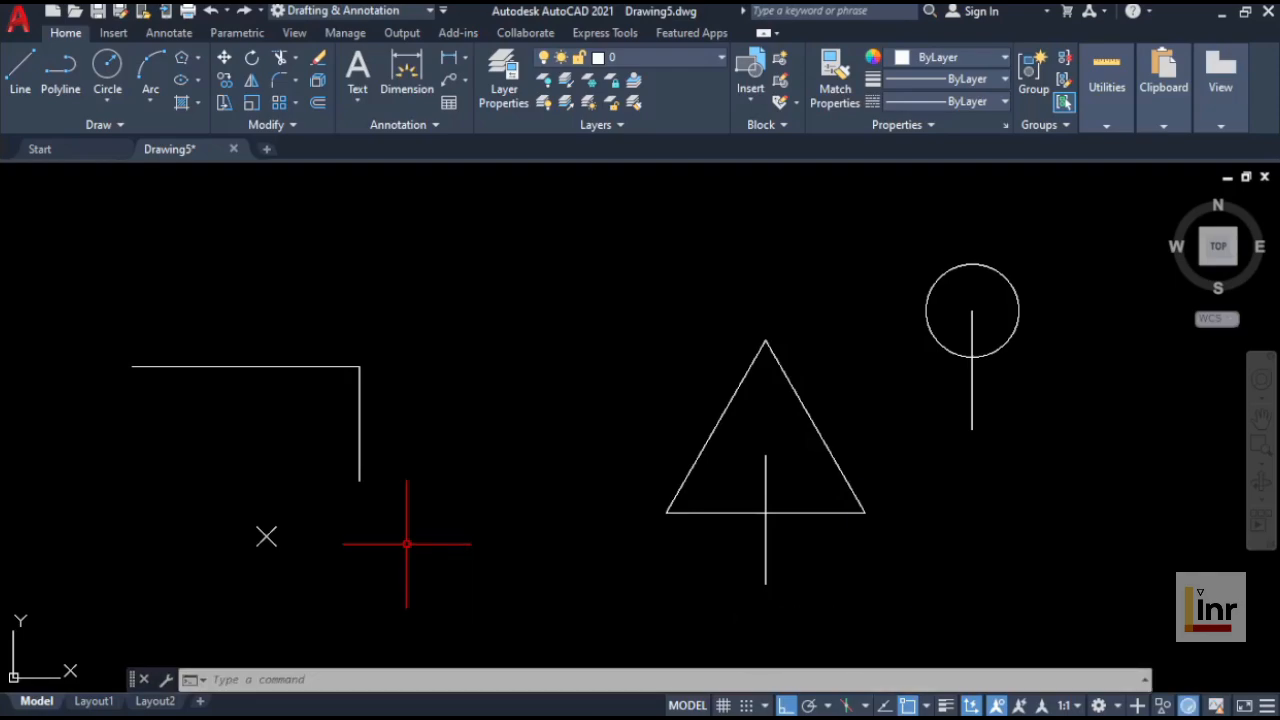
pyautogui.write('PTYPE')
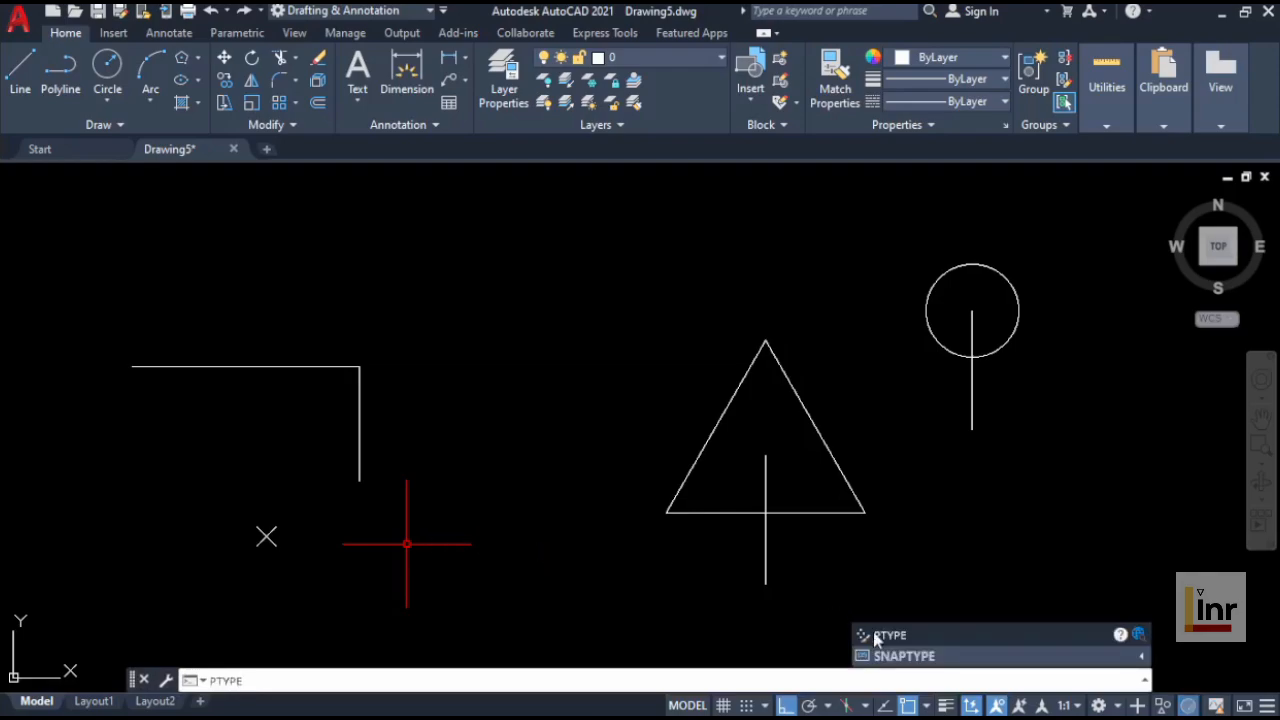
pyautogui.click(893, 638)
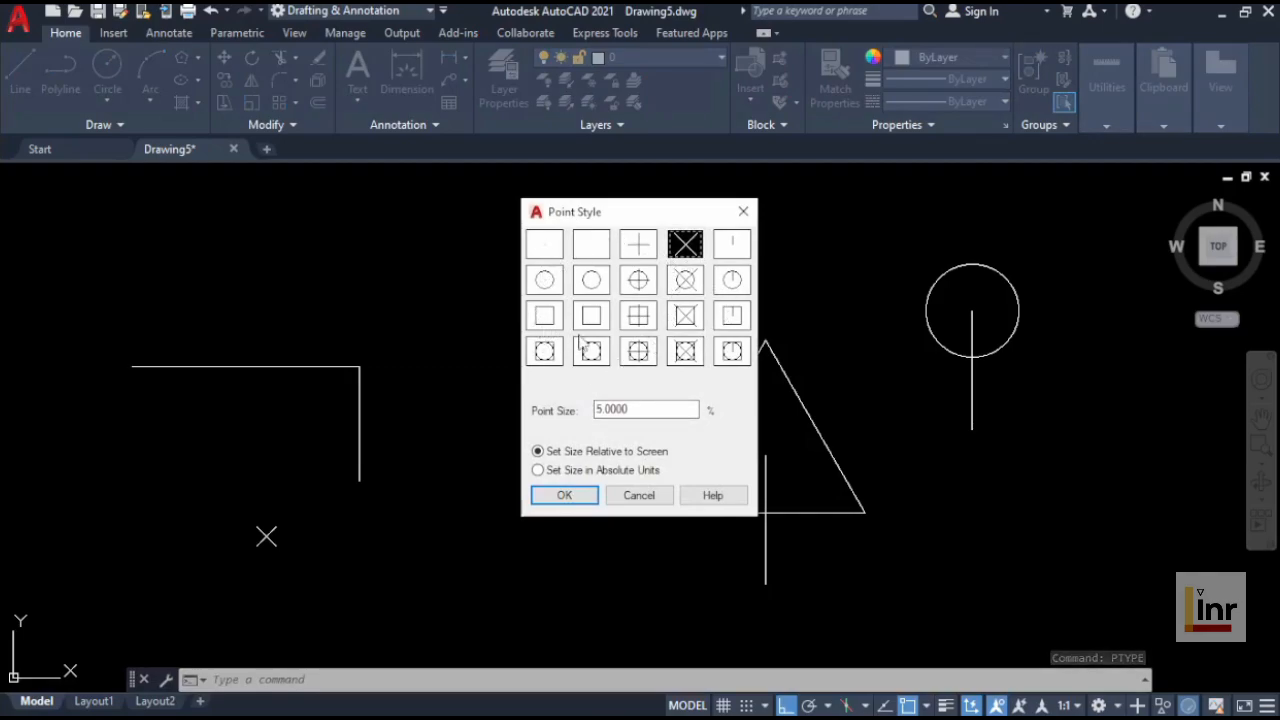
pyautogui.click(575, 505)
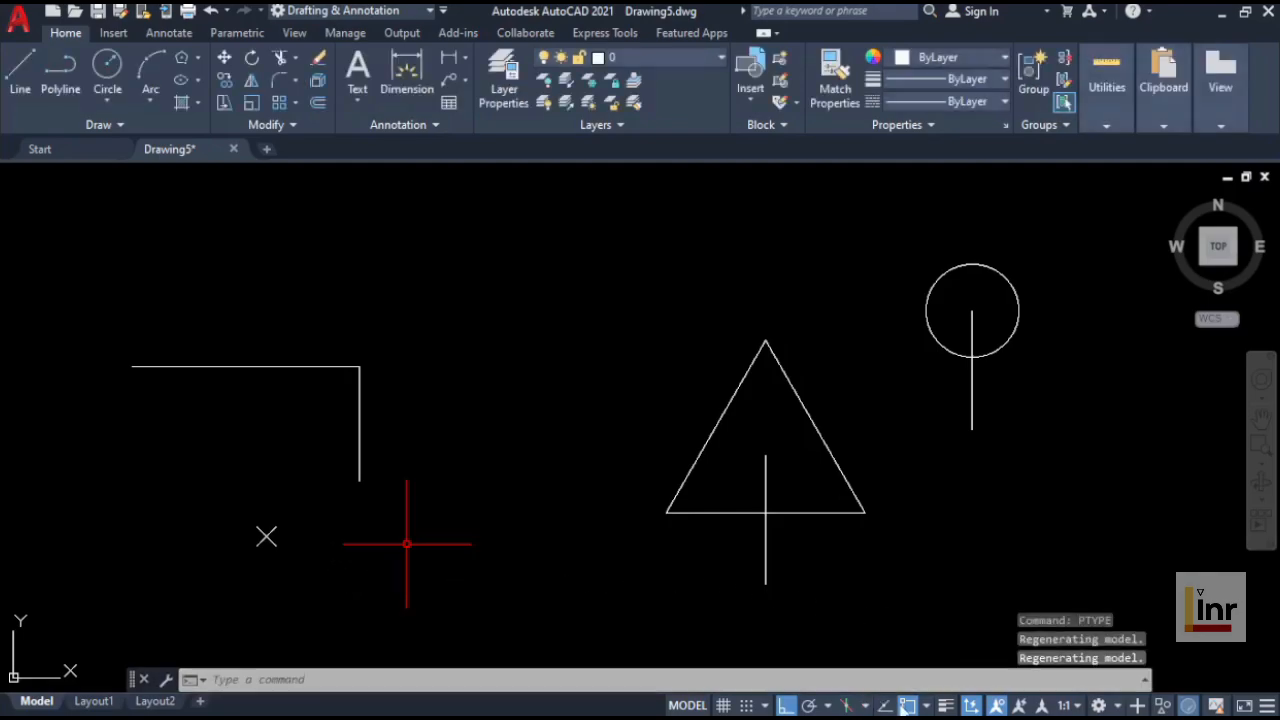
# Step: Enable the Node object snap and draw a circle centered on the X point marker, radius about 3.5
pyautogui.click(309, 548)
pyautogui.click(928, 706)
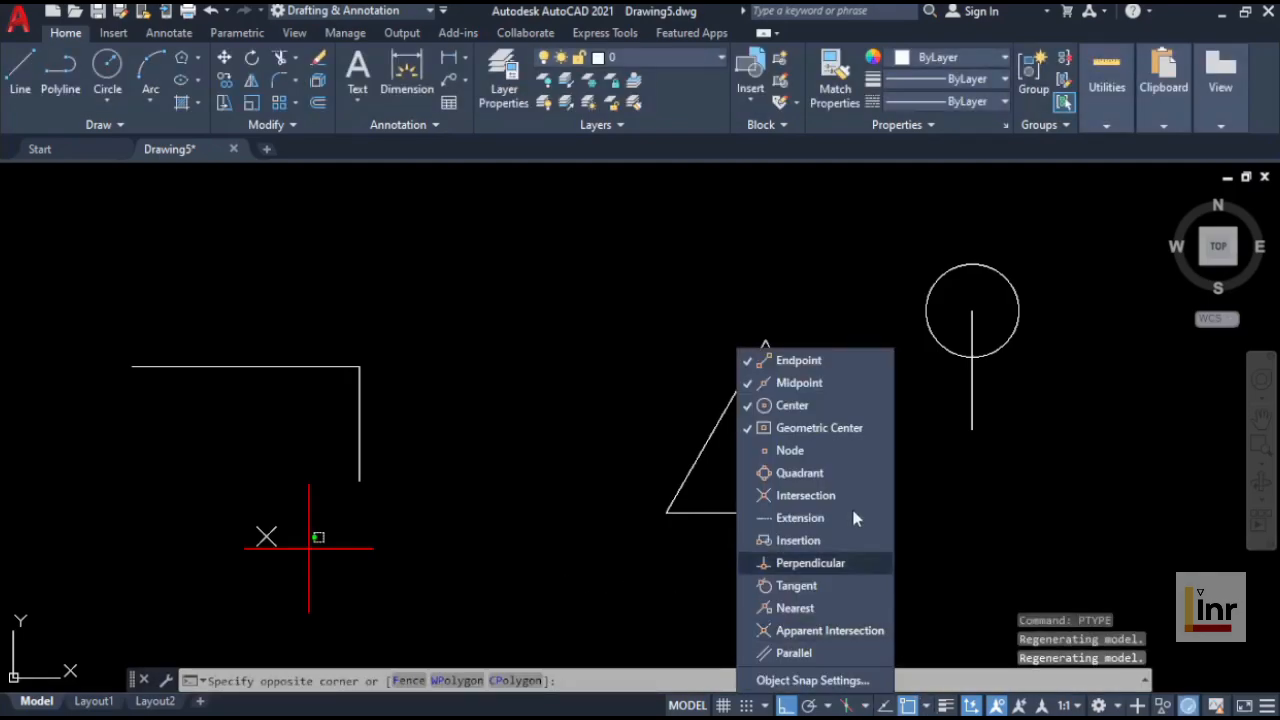
pyautogui.click(787, 451)
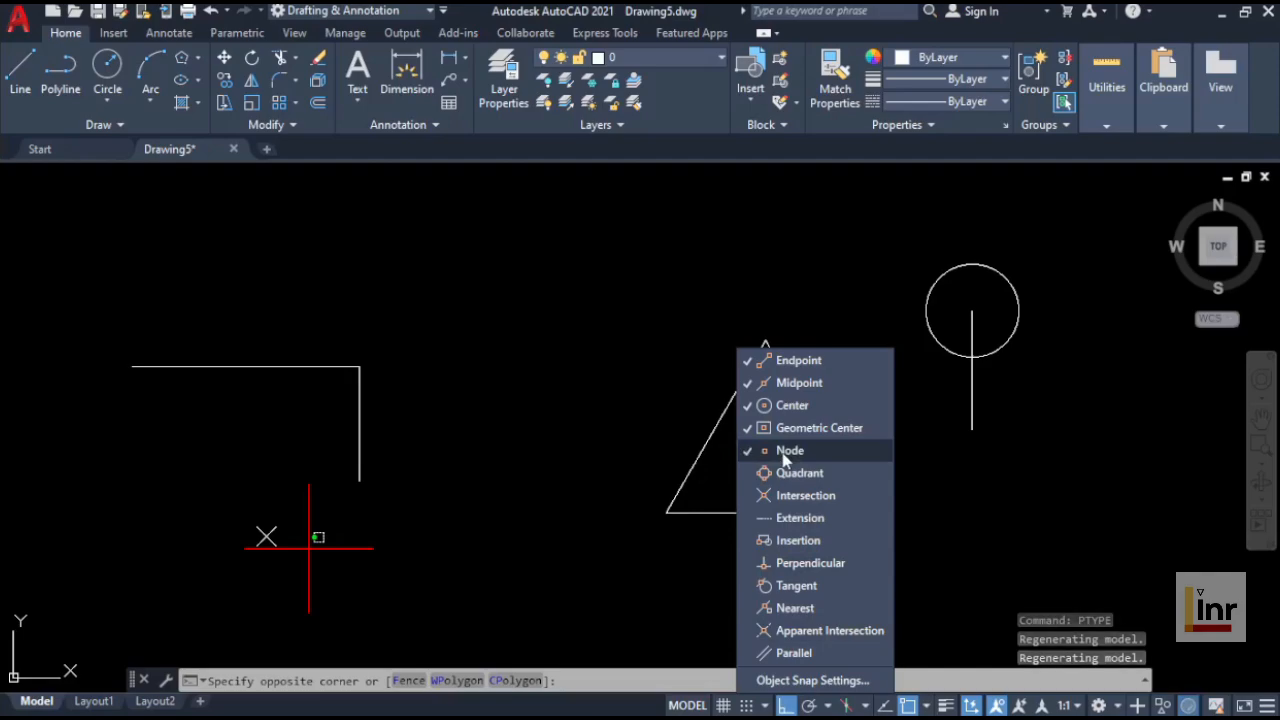
pyautogui.click(452, 514)
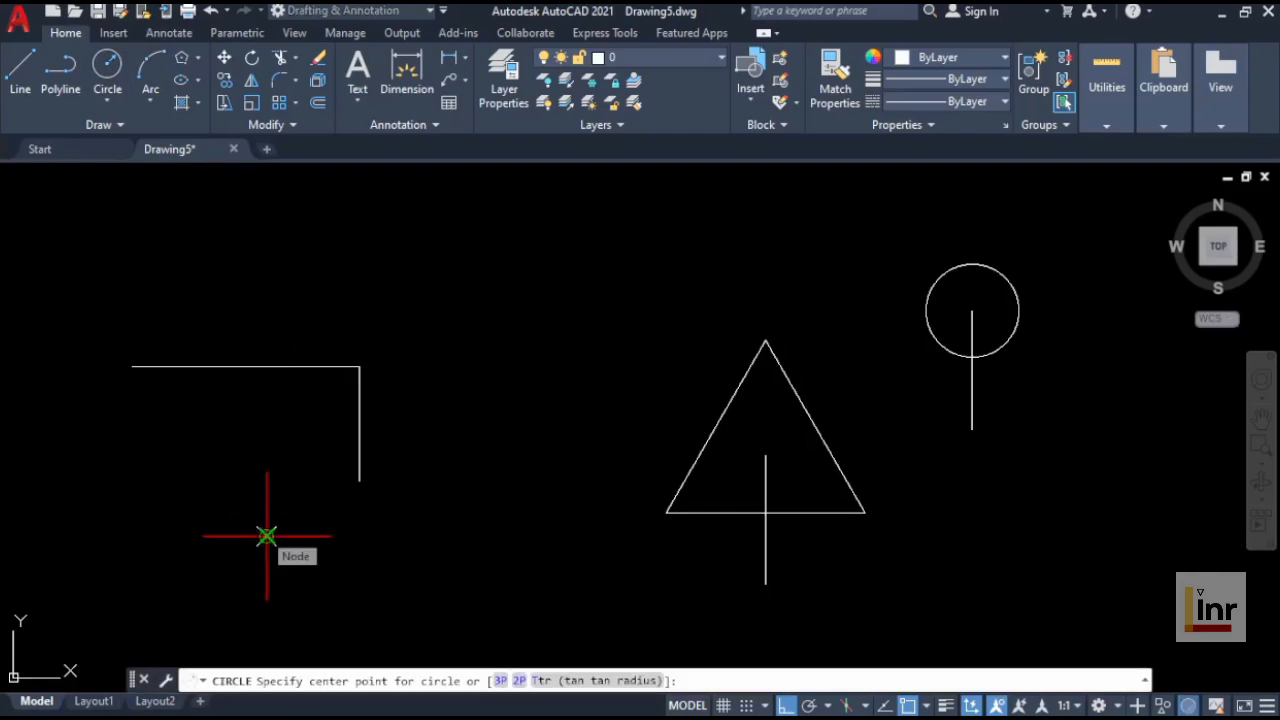
pyautogui.click(266, 536)
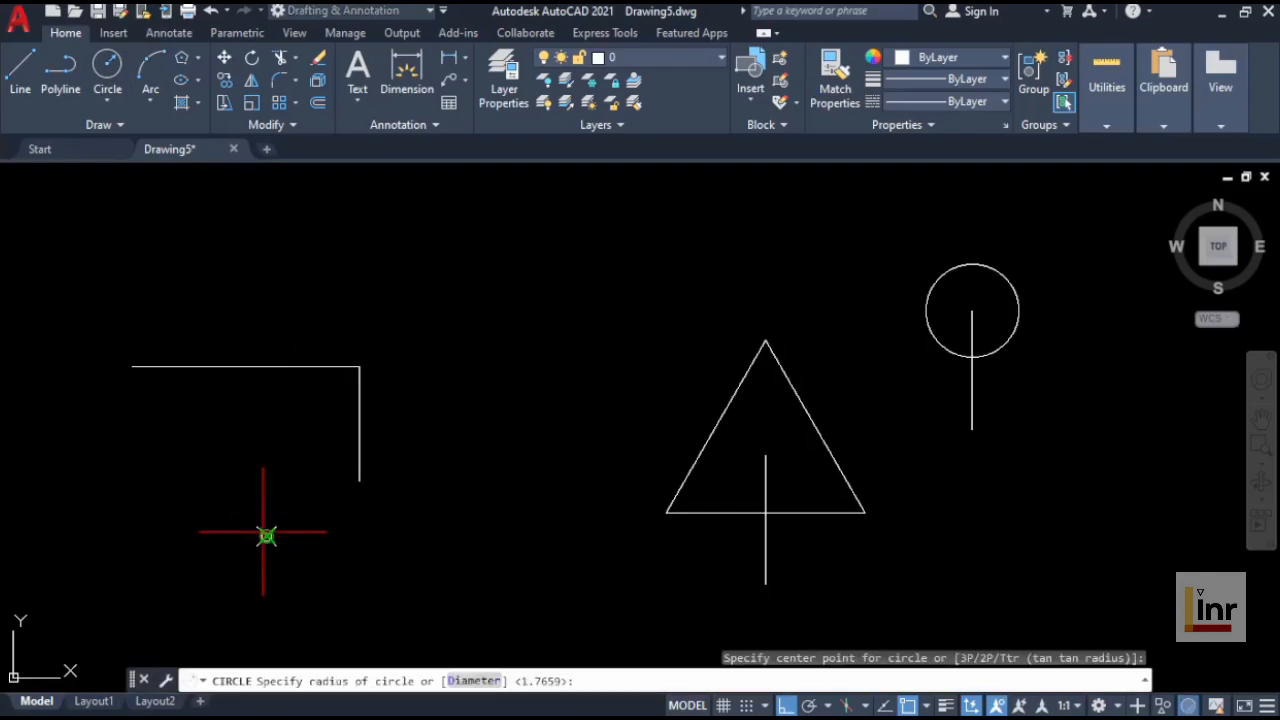
pyautogui.click(346, 569)
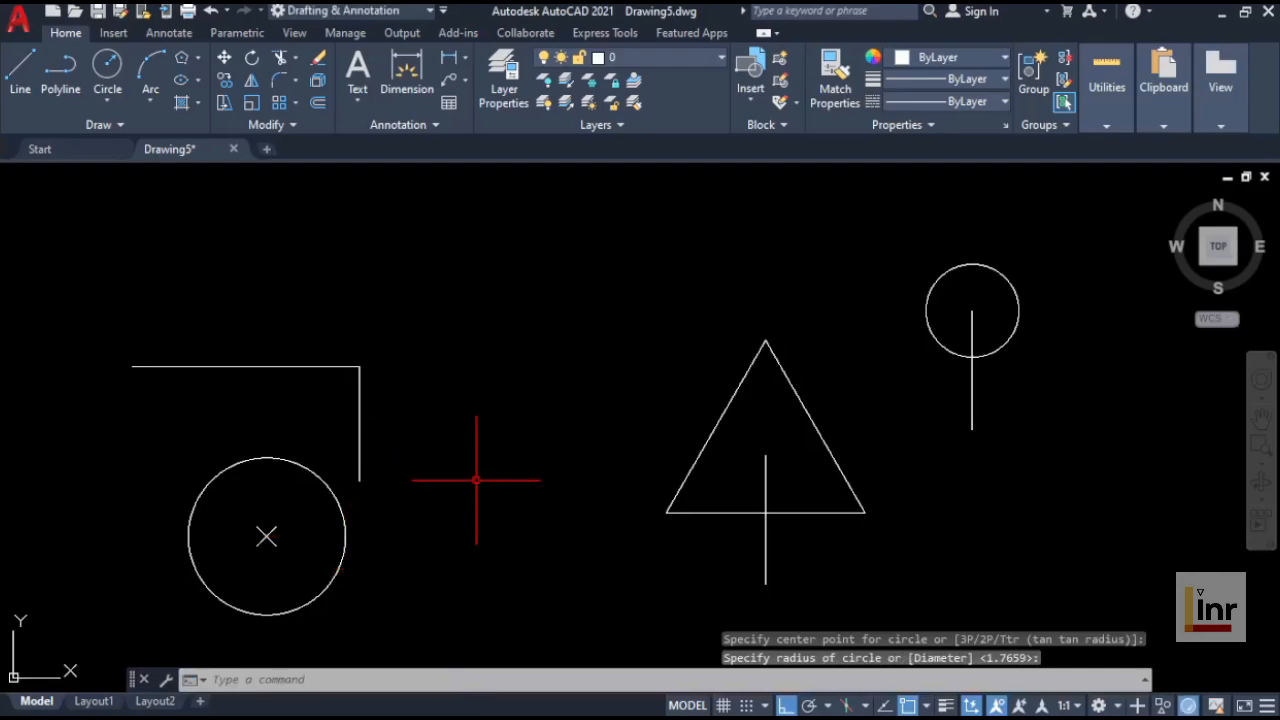
# Step: Enable Quadrant snap, turn Ortho off, and draw a diamond of lines through the new circle's four quadrant points
pyautogui.click(929, 707)
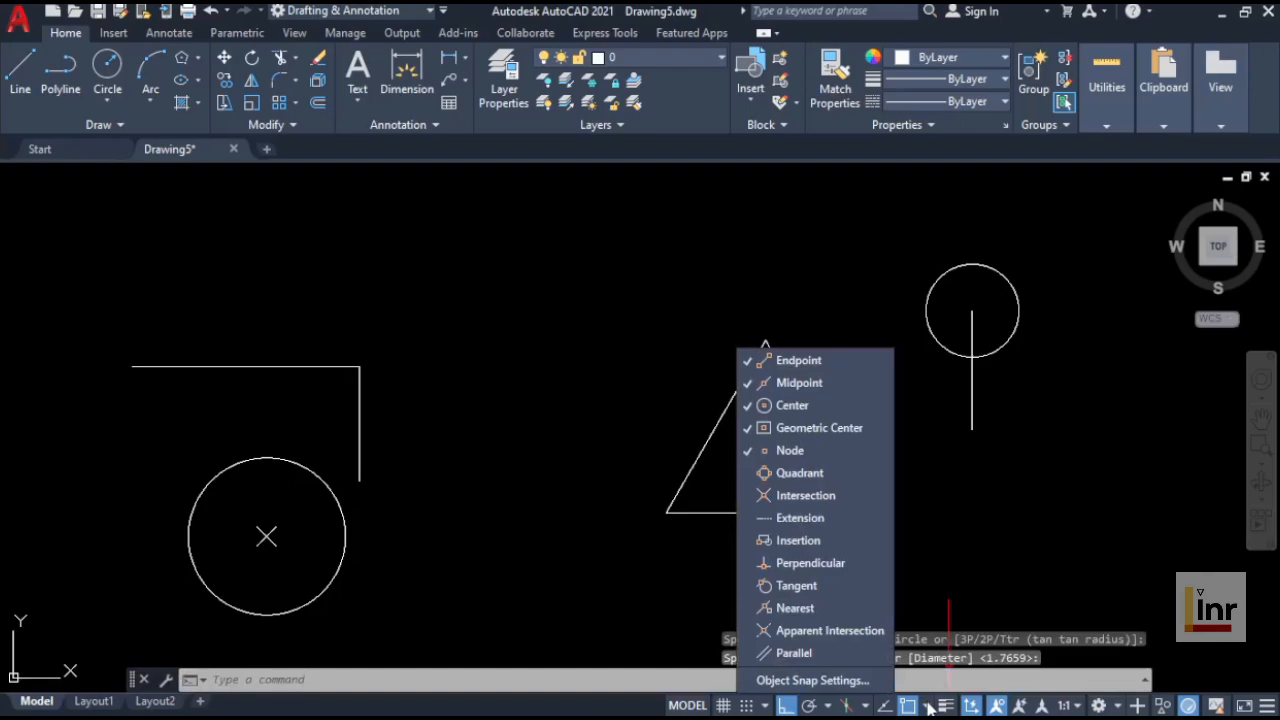
pyautogui.click(839, 477)
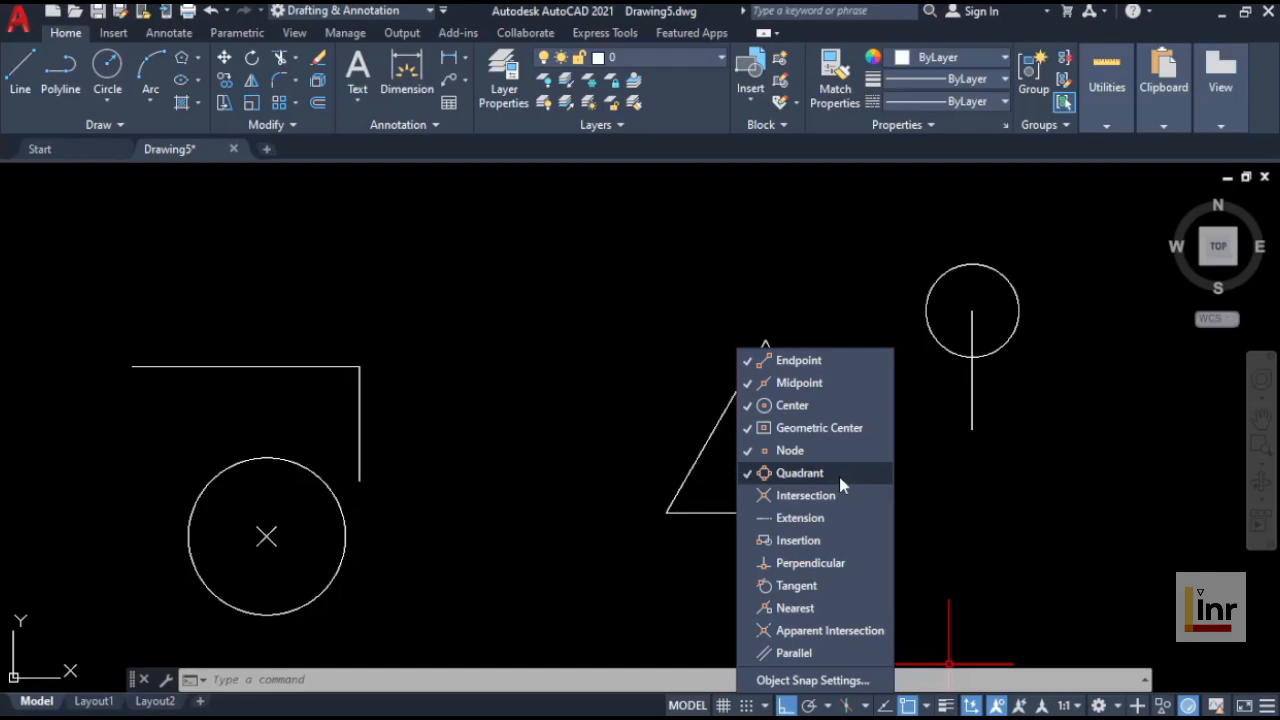
pyautogui.click(549, 524)
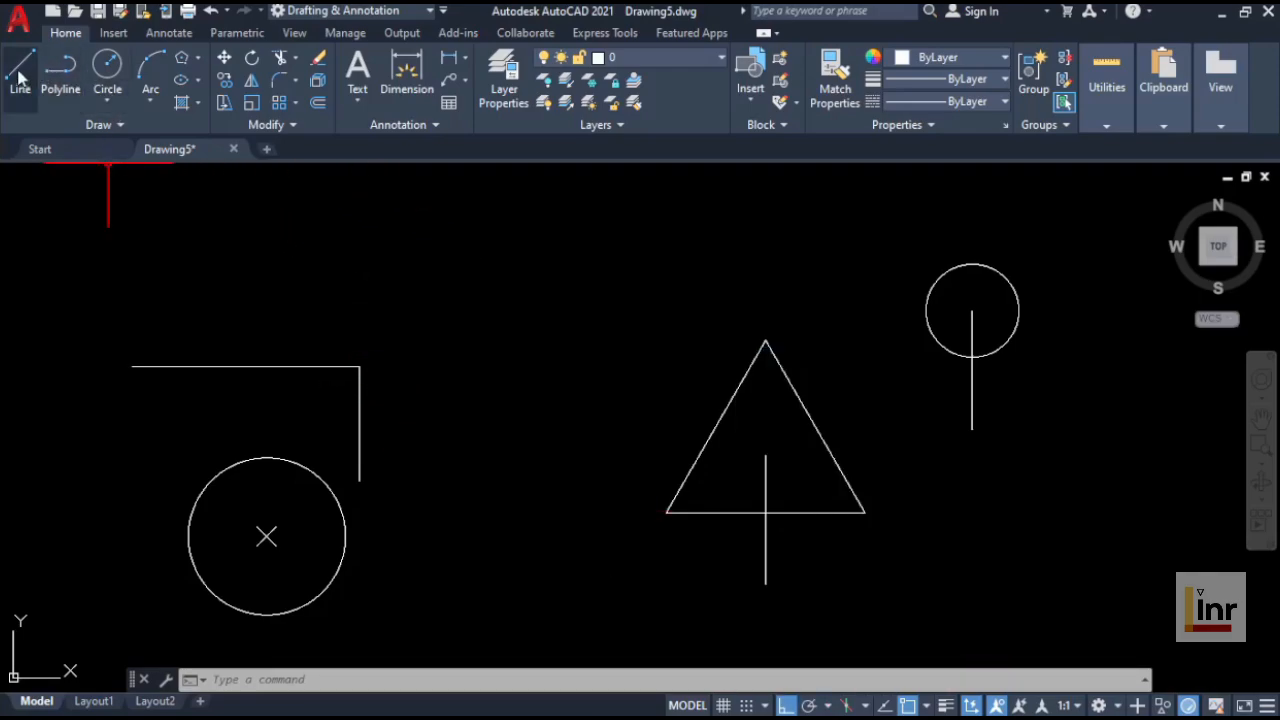
pyautogui.write('l')
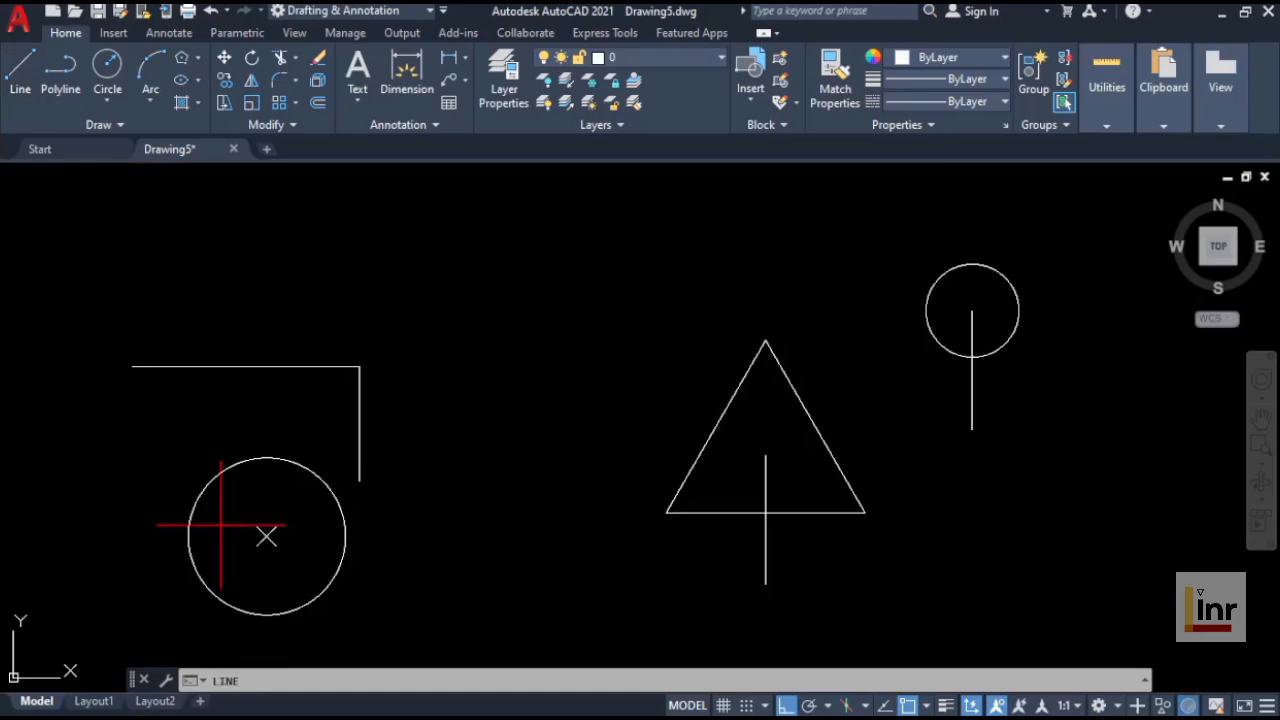
pyautogui.press('Return')
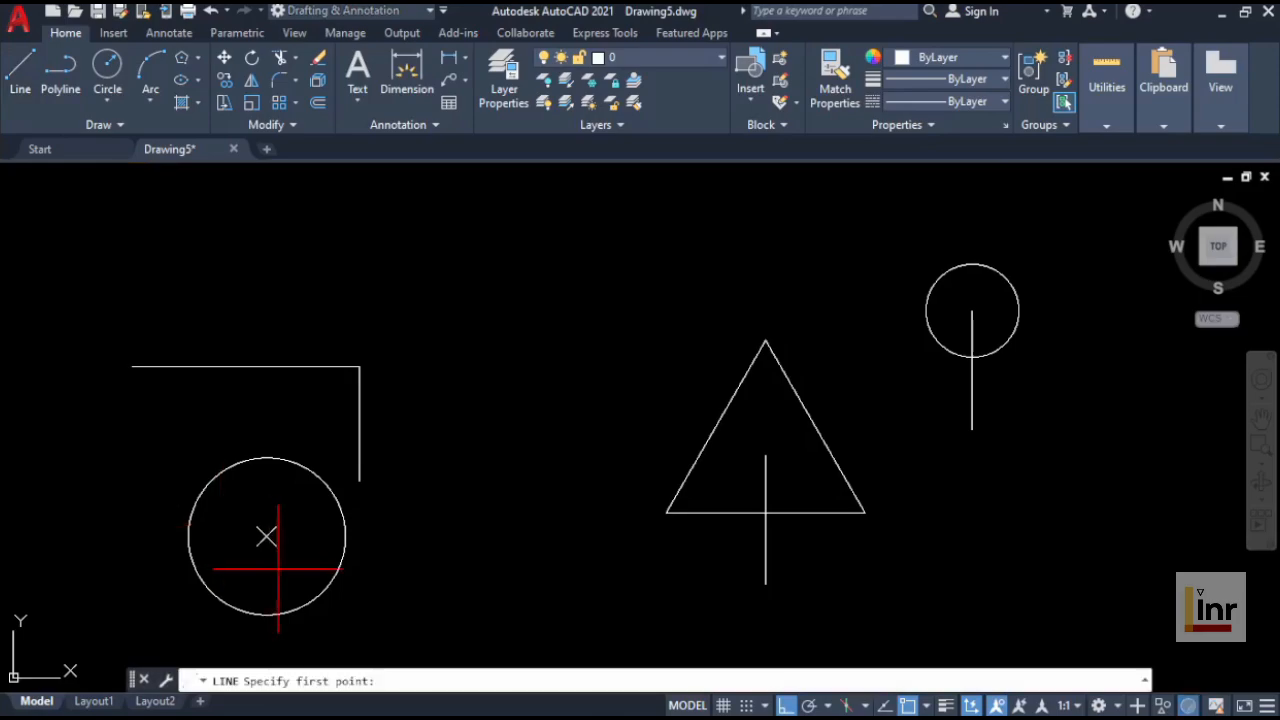
pyautogui.click(345, 537)
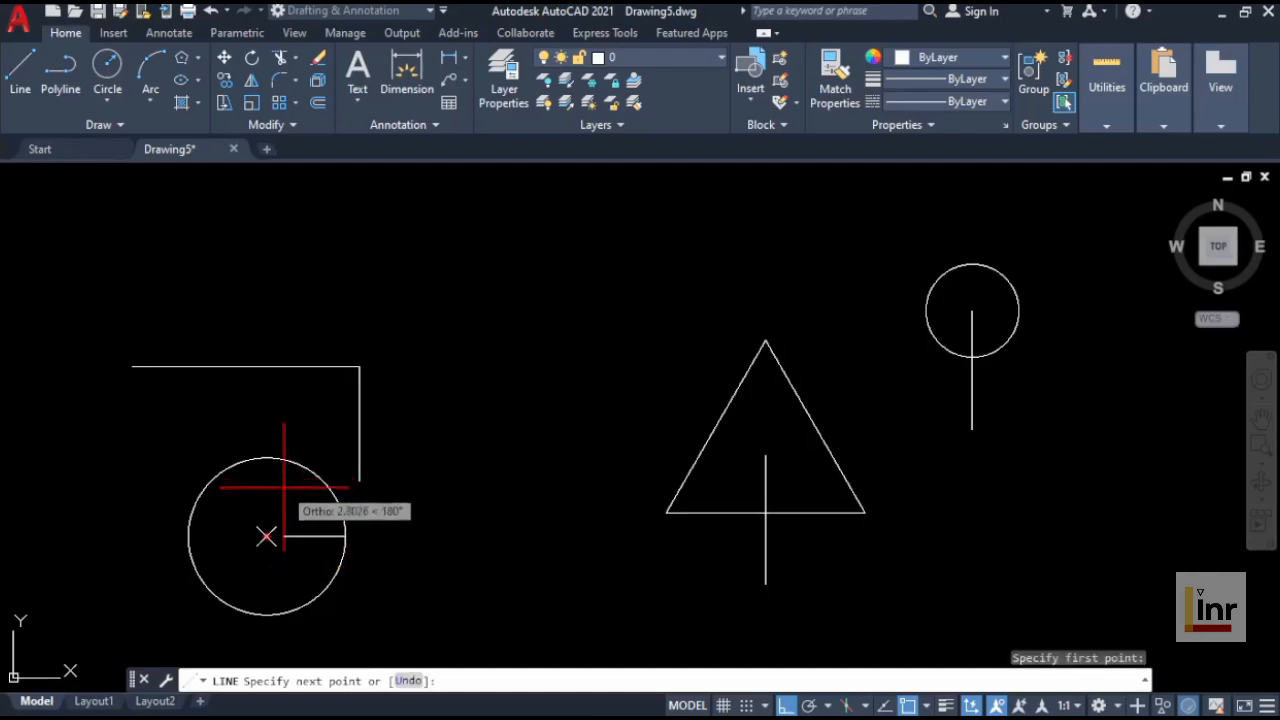
pyautogui.click(787, 706)
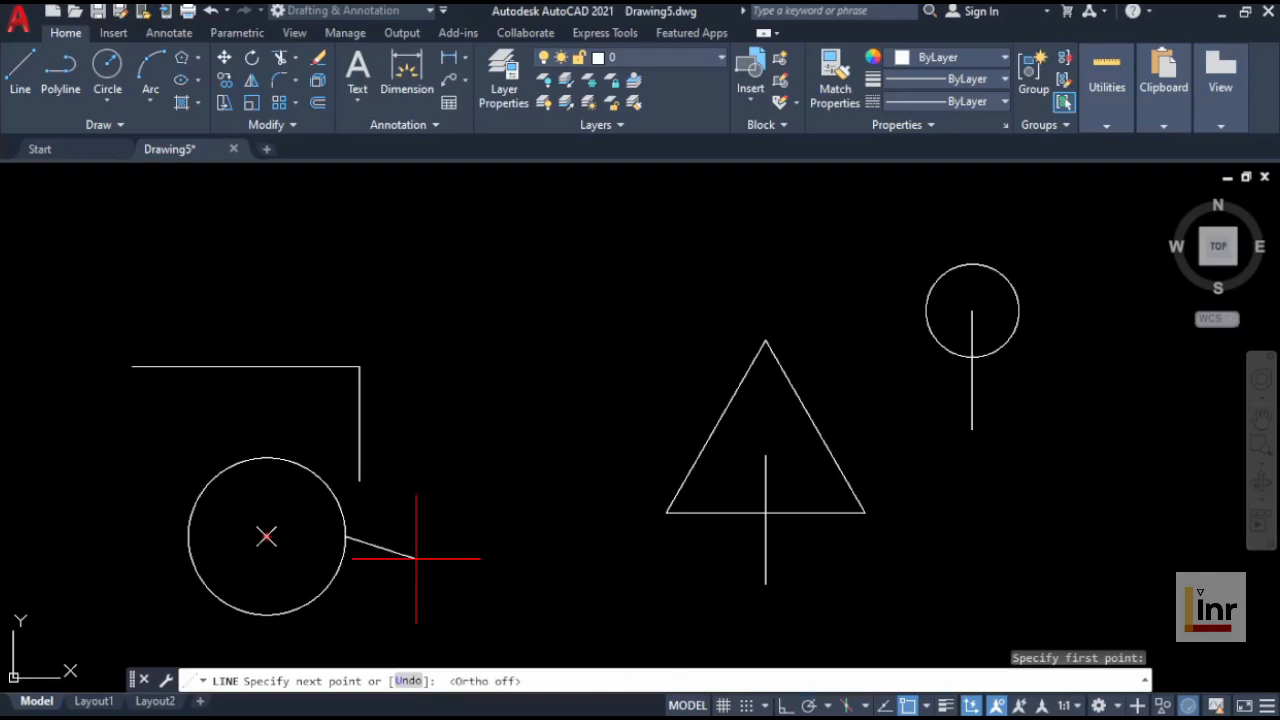
pyautogui.click(266, 458)
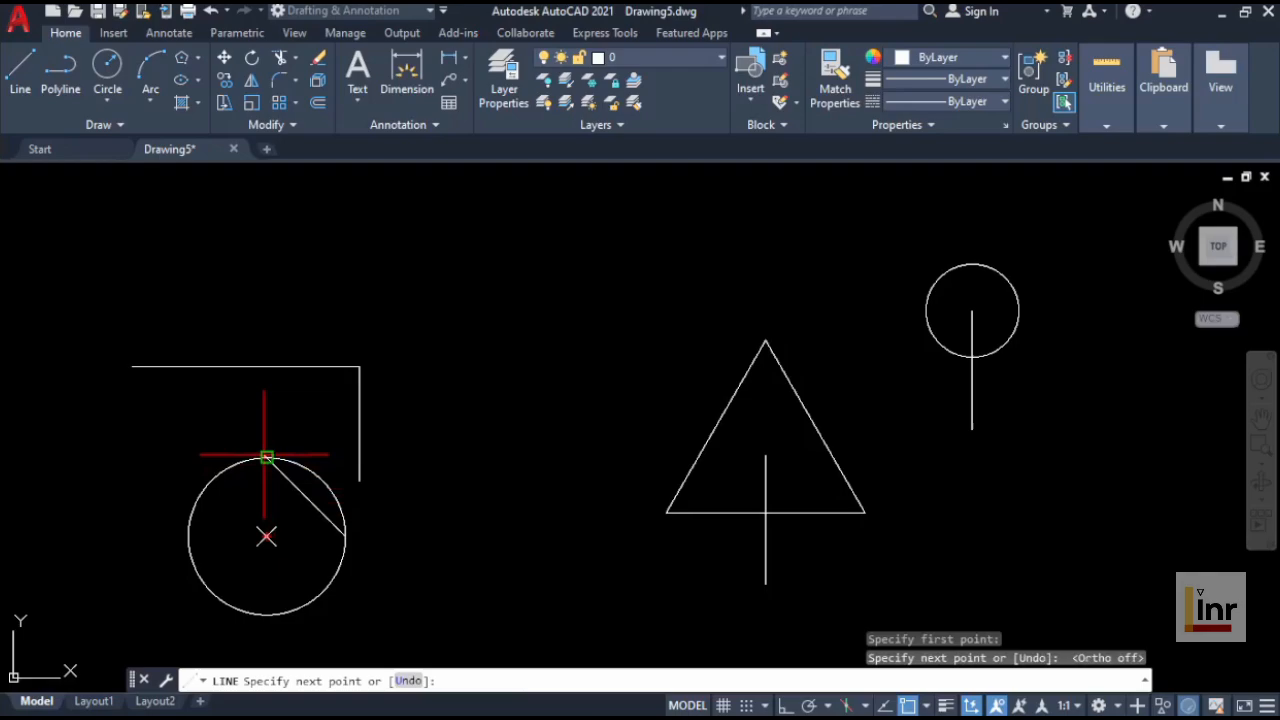
pyautogui.click(188, 536)
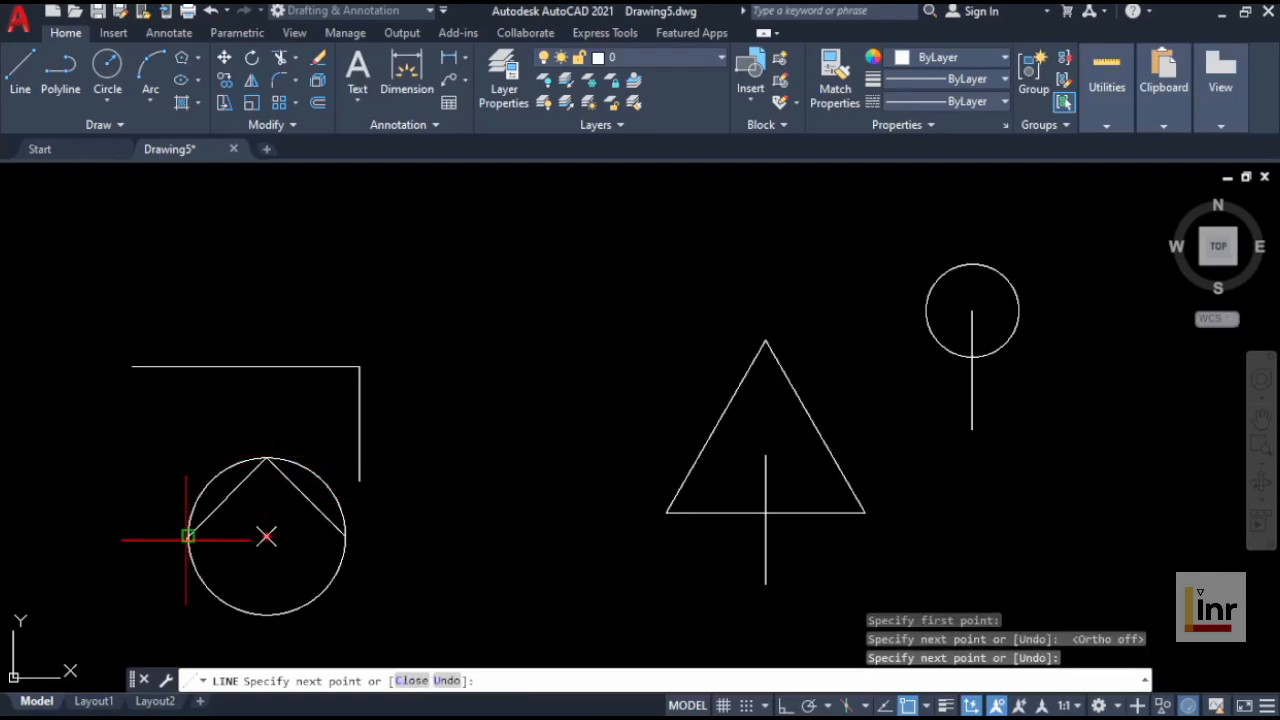
pyautogui.click(266, 614)
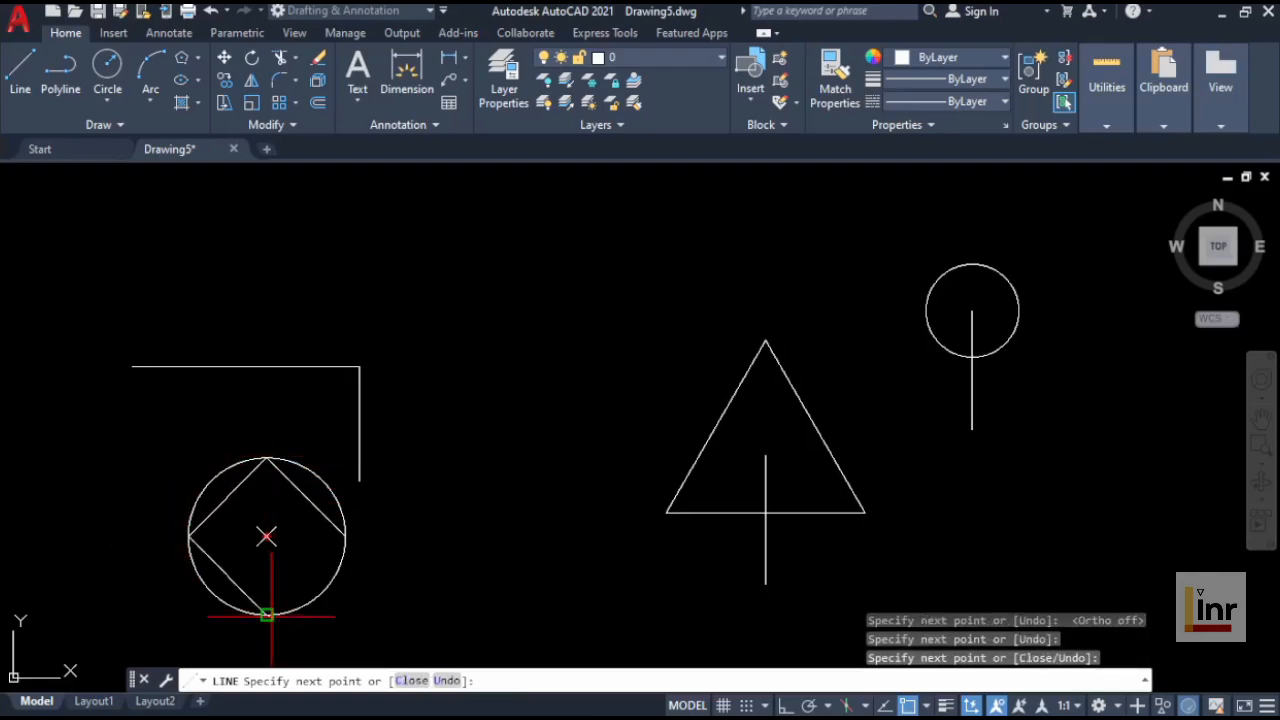
pyautogui.click(345, 536)
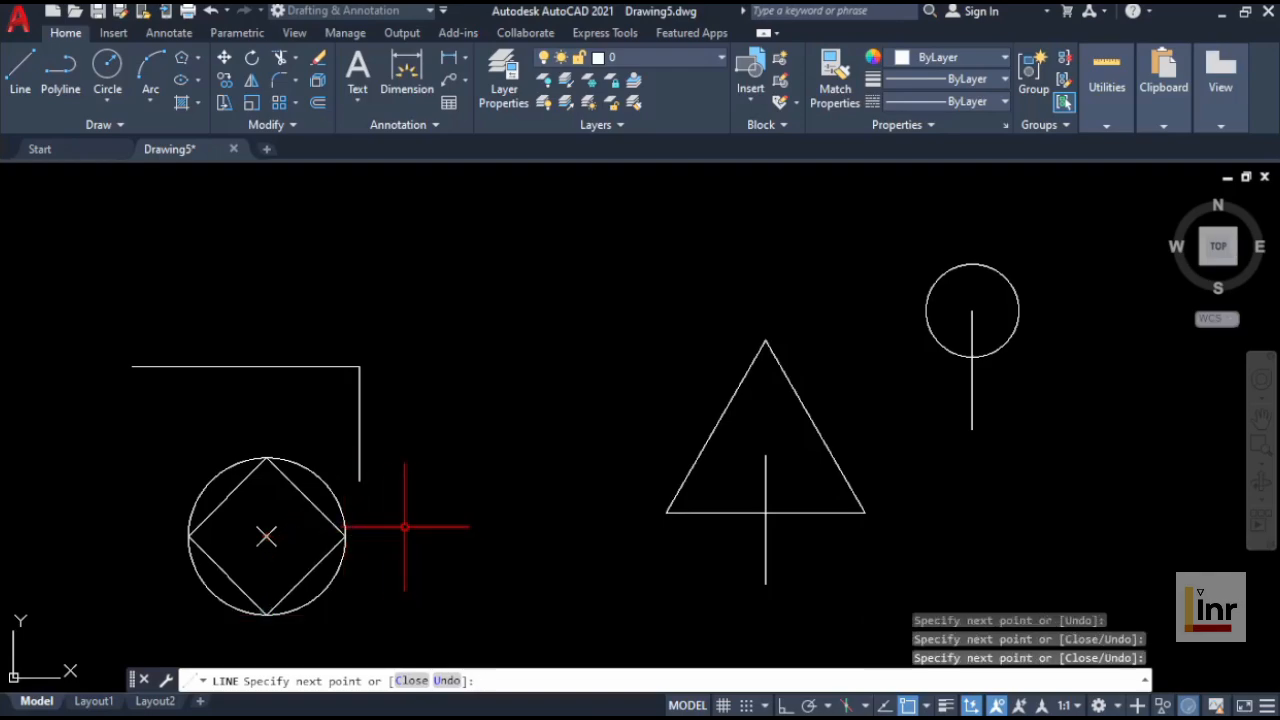
# Step: Finish the diamond lines and enable the Intersection object snap
pyautogui.press('Return')
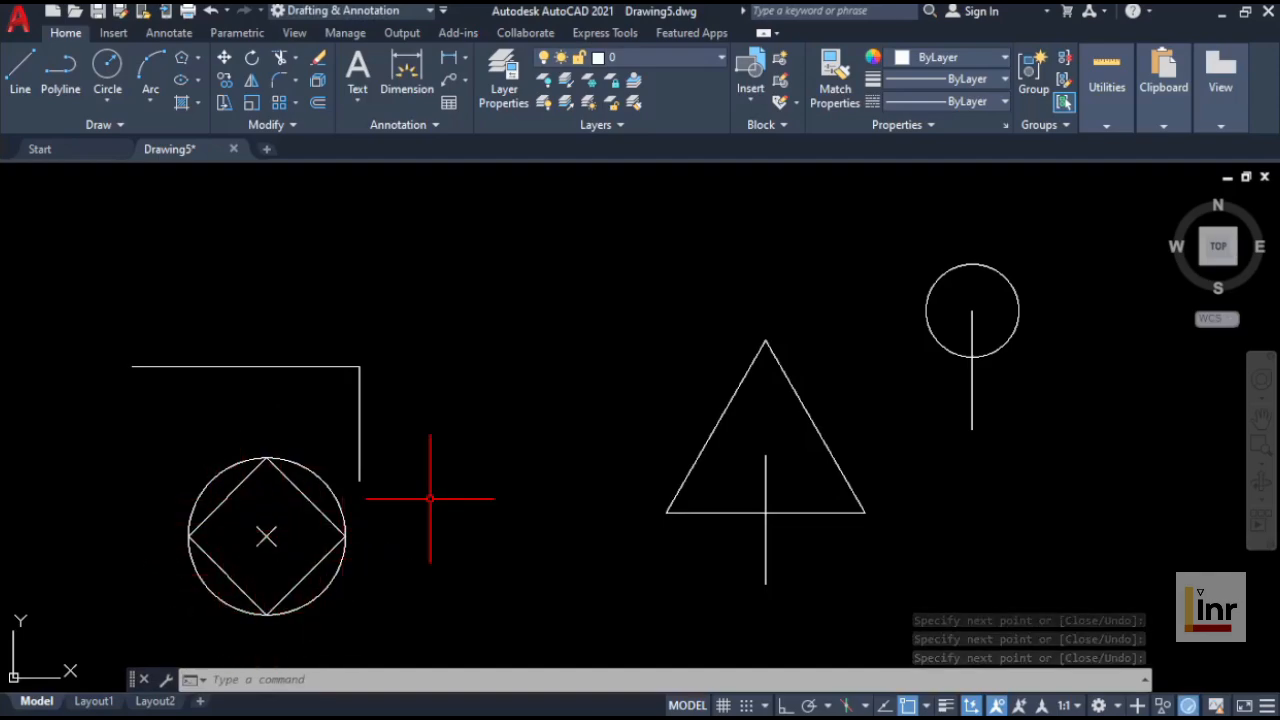
pyautogui.click(927, 706)
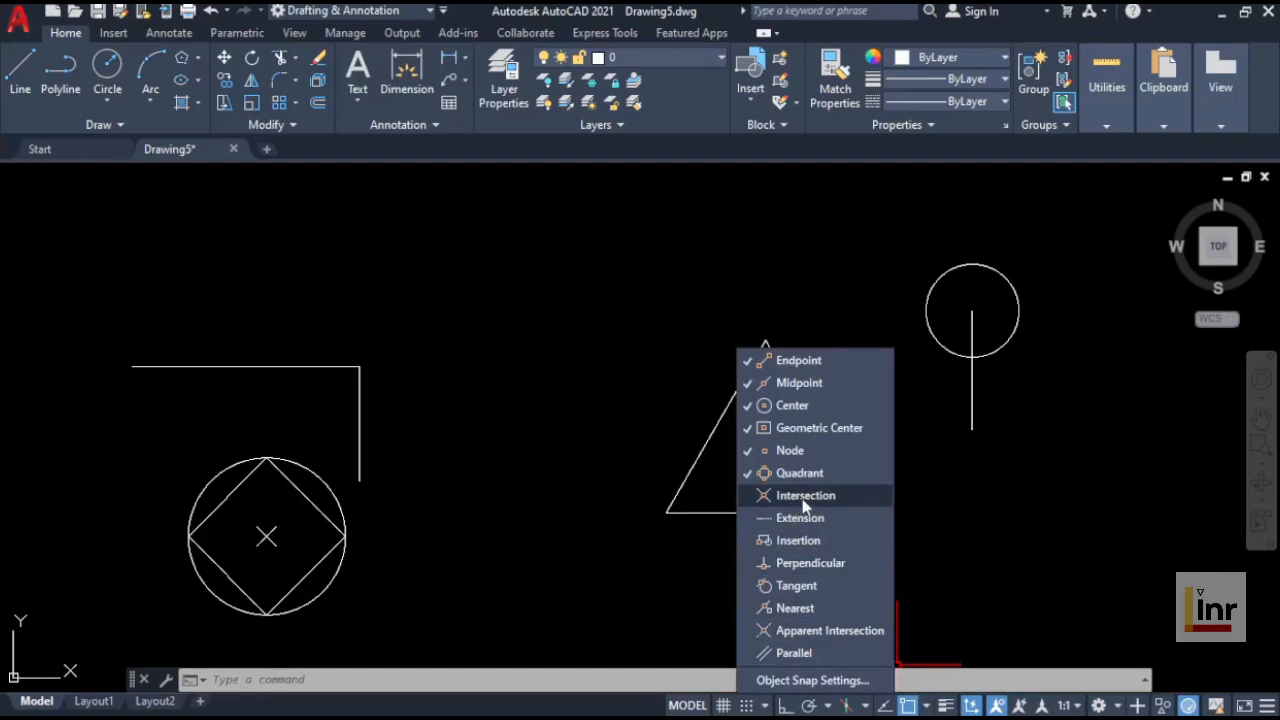
pyautogui.click(674, 555)
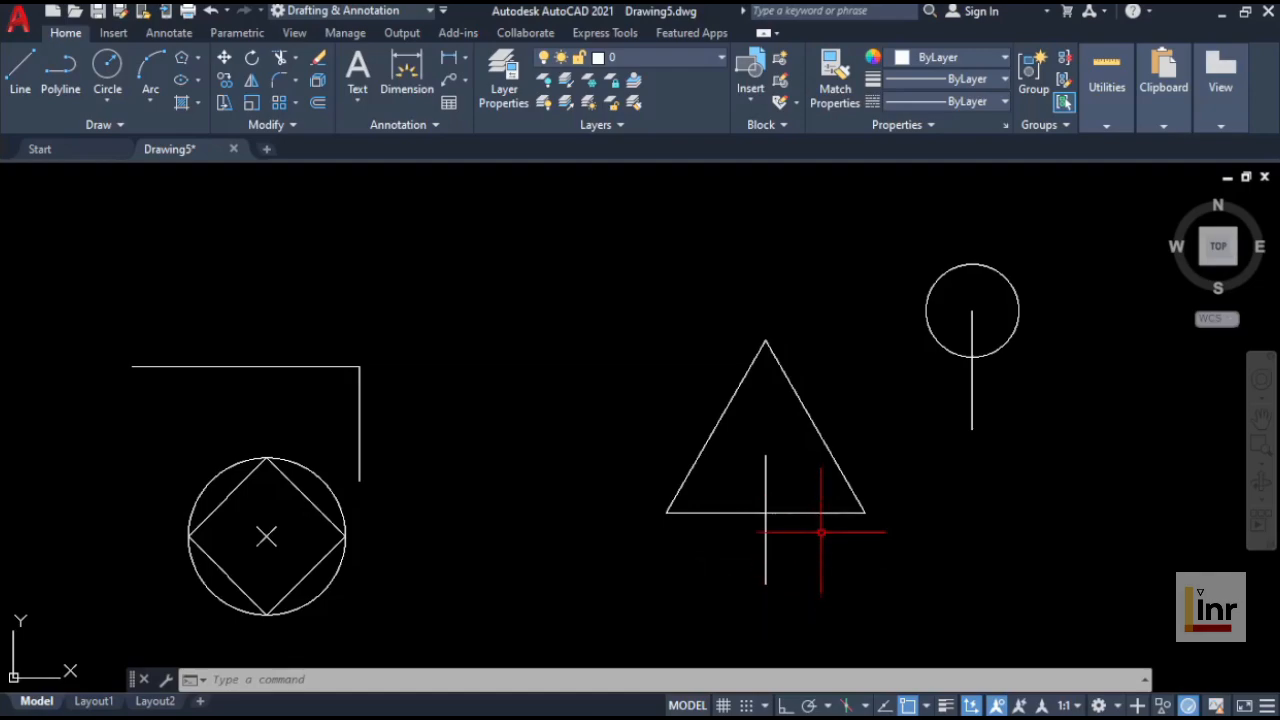
# Step: Move the vertical line below the triangle horizontally left with Ortho on so it crosses the triangle's base
pyautogui.click(780, 470)
pyautogui.click(743, 480)
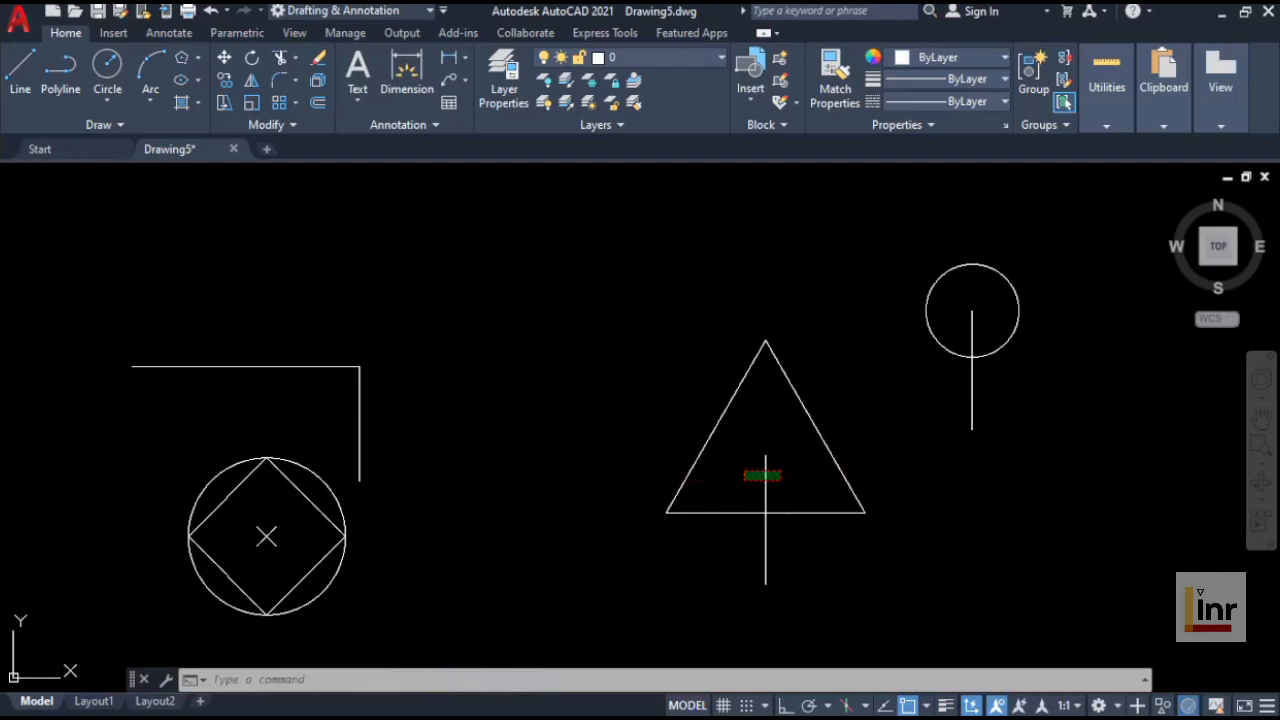
pyautogui.rightClick(614, 604)
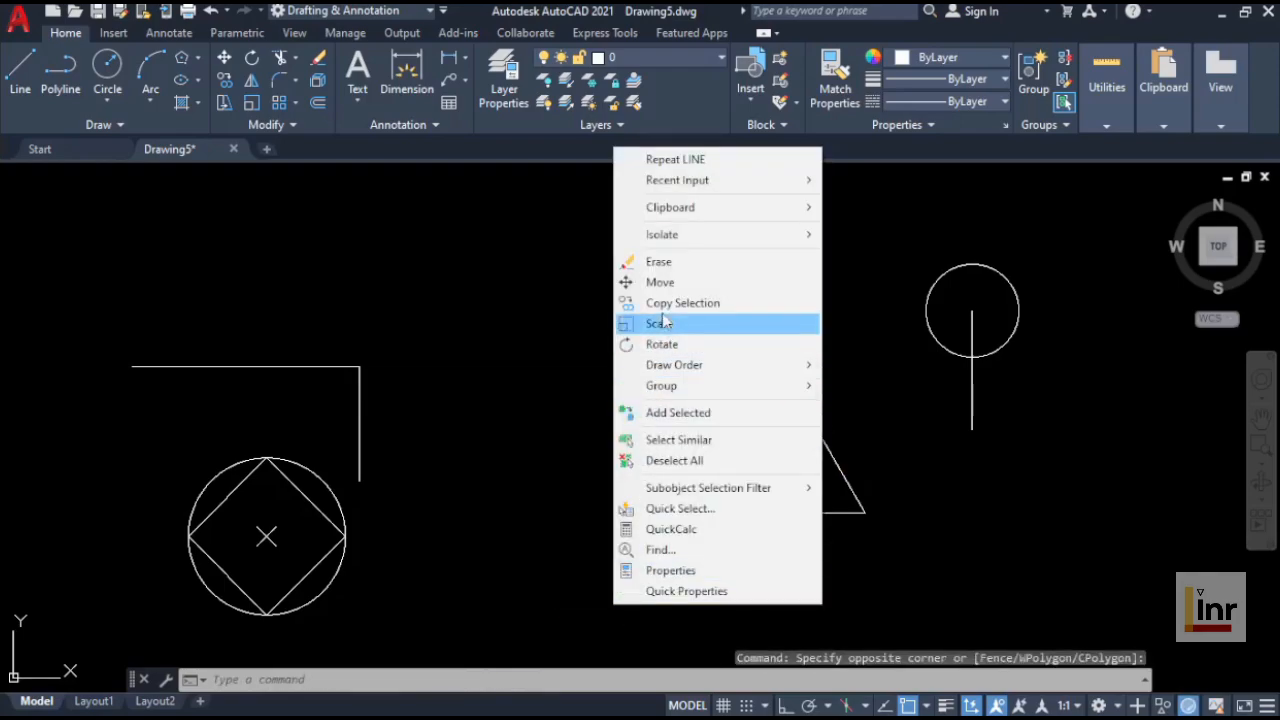
pyautogui.click(660, 282)
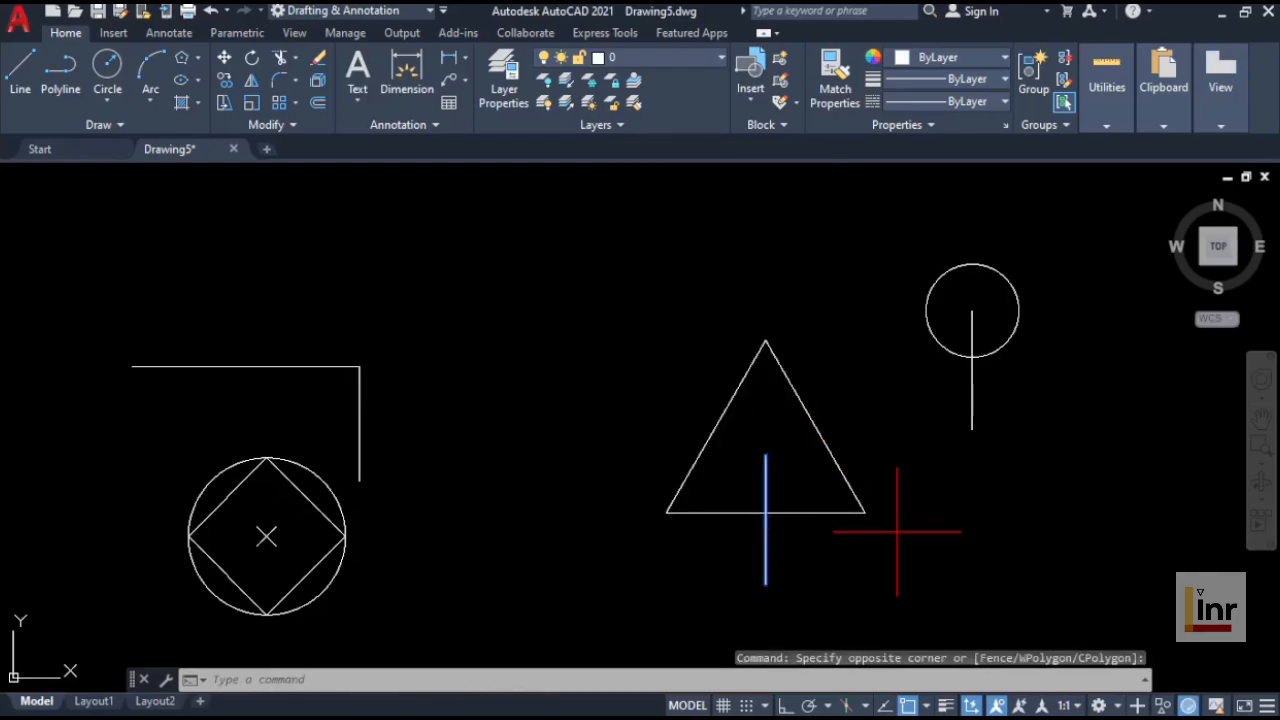
pyautogui.click(1046, 503)
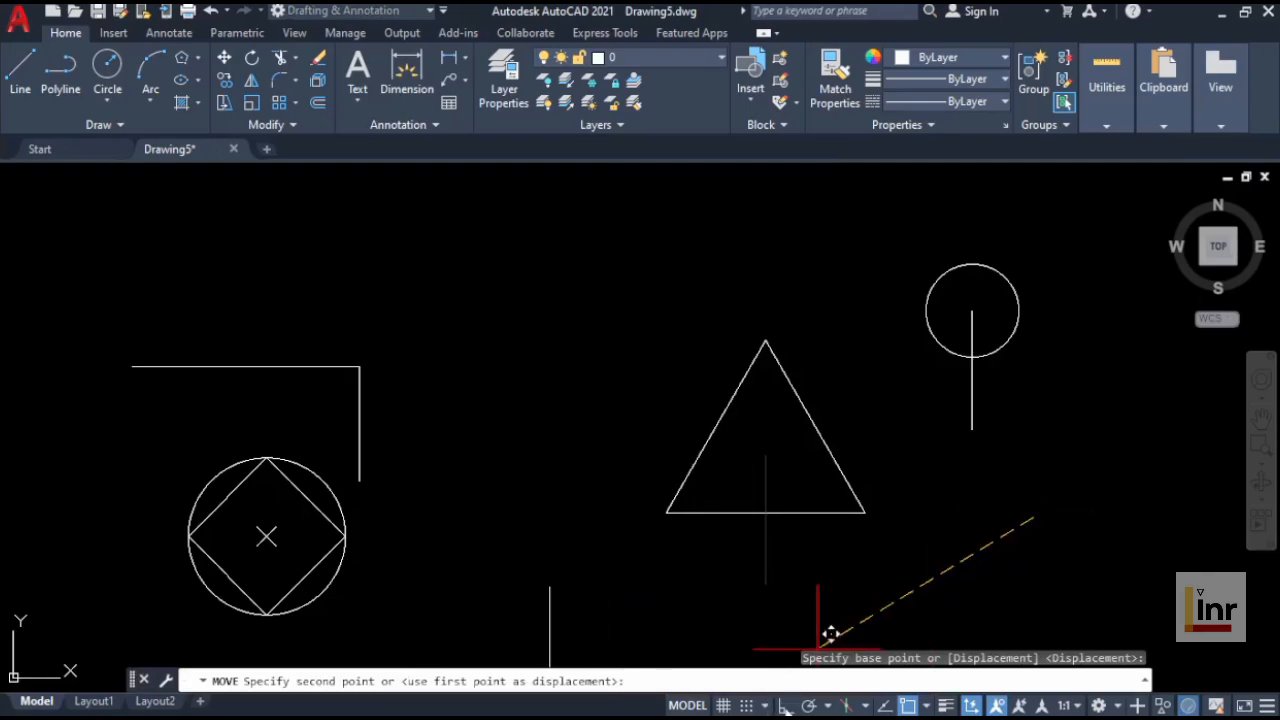
pyautogui.press('F8')
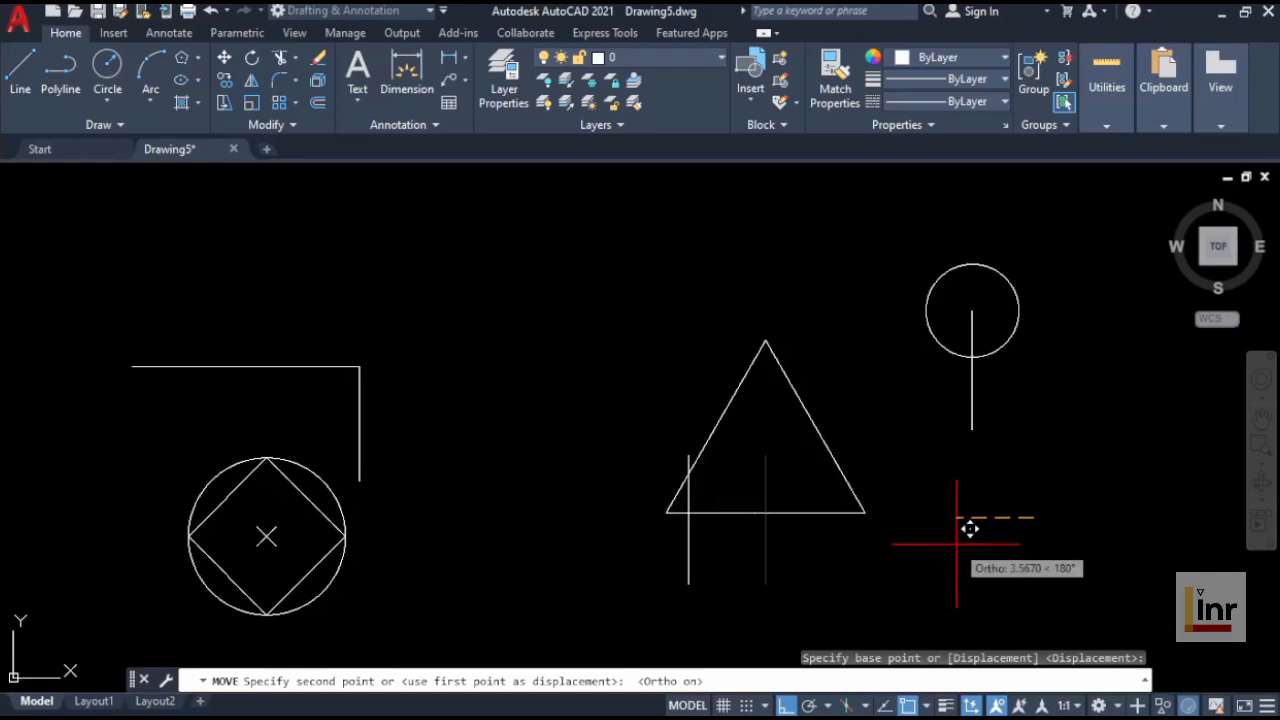
pyautogui.click(979, 546)
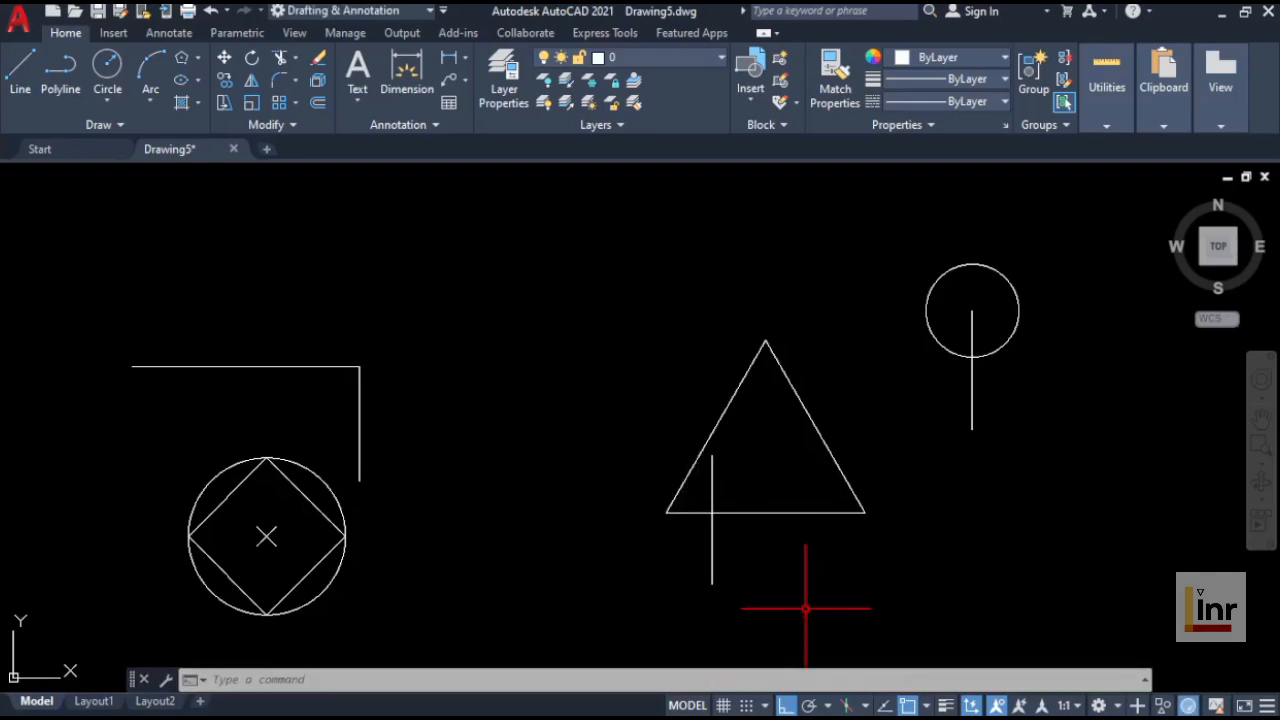
# Step: Draw a circle centered at the intersection of the moved line and the triangle's base, radius about 4
pyautogui.click(927, 706)
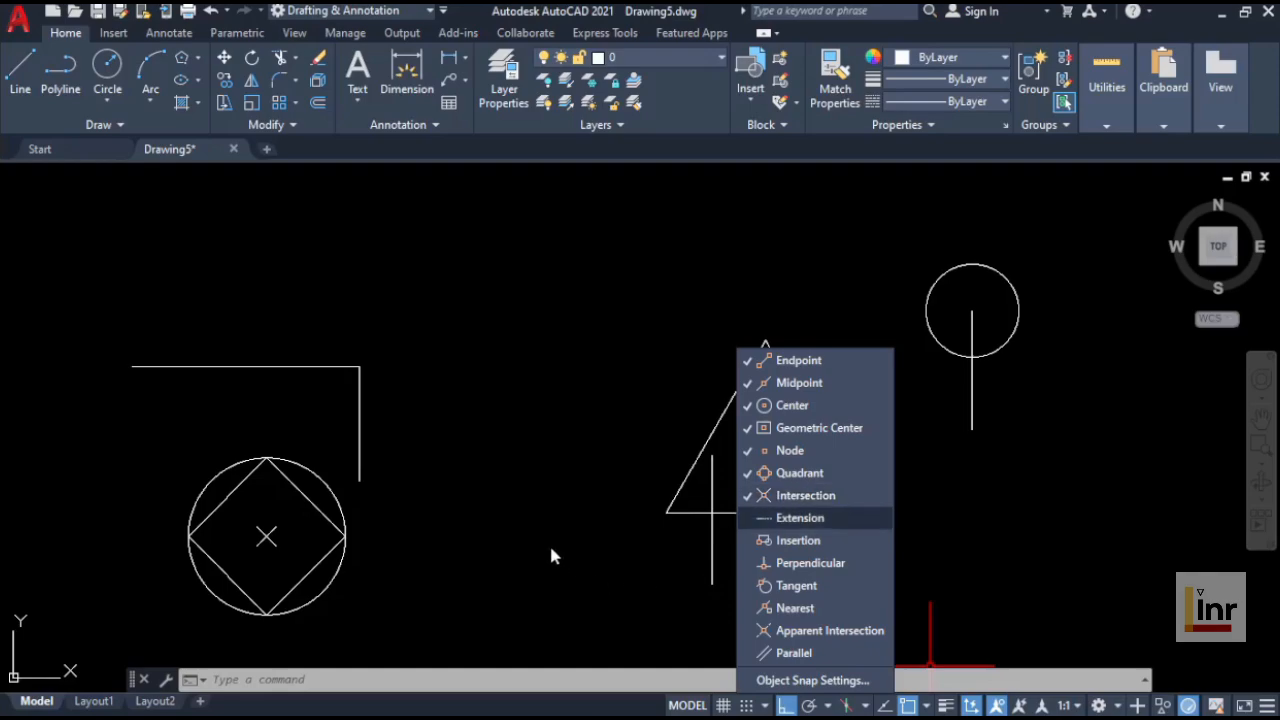
pyautogui.click(541, 461)
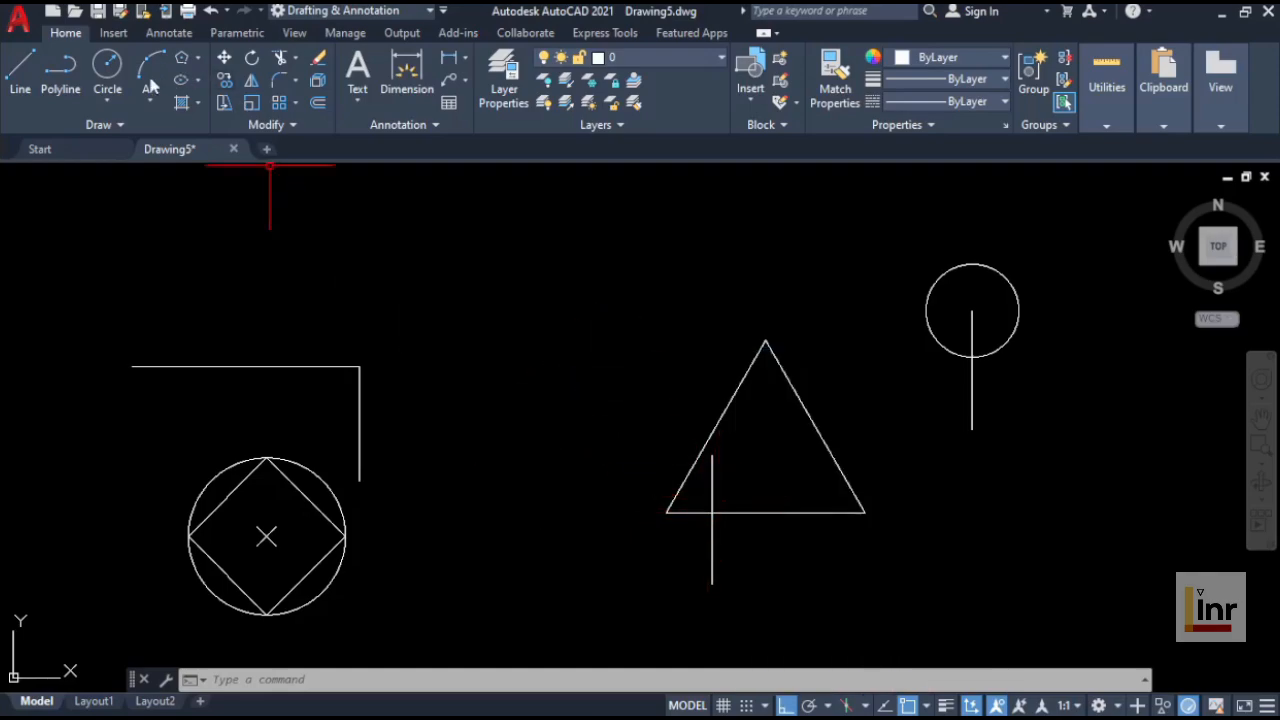
pyautogui.click(107, 66)
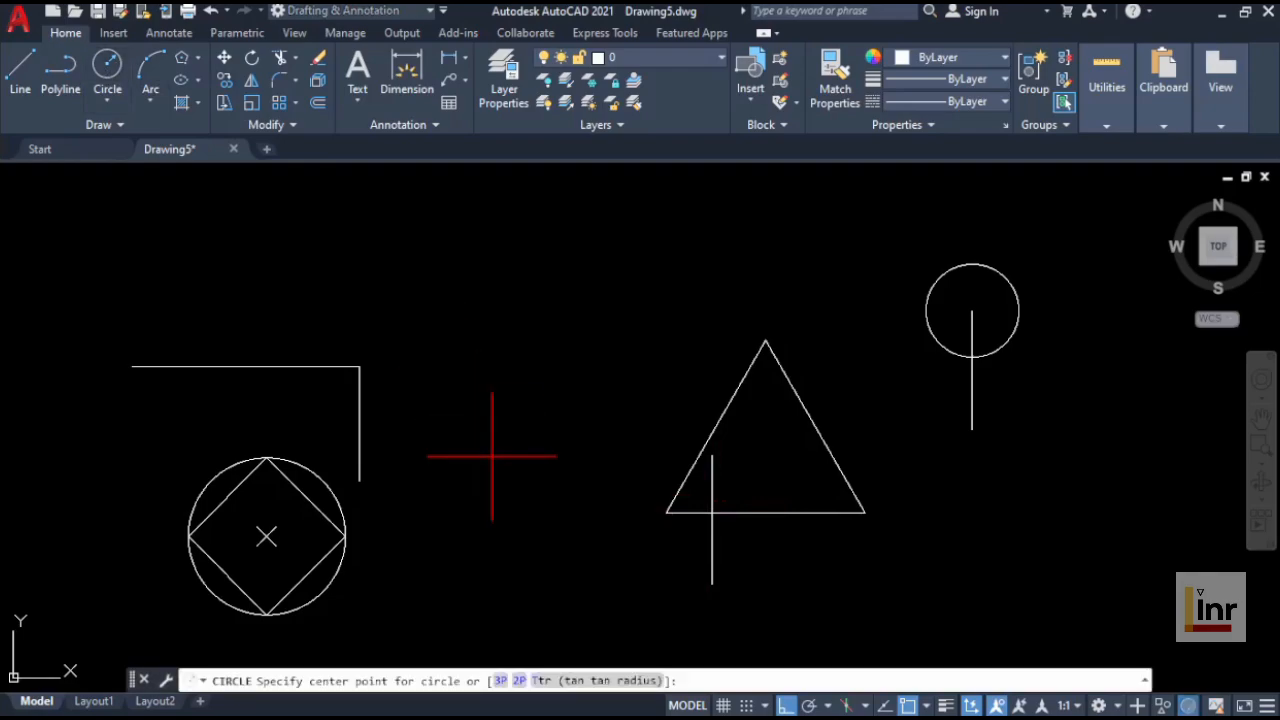
pyautogui.click(711, 514)
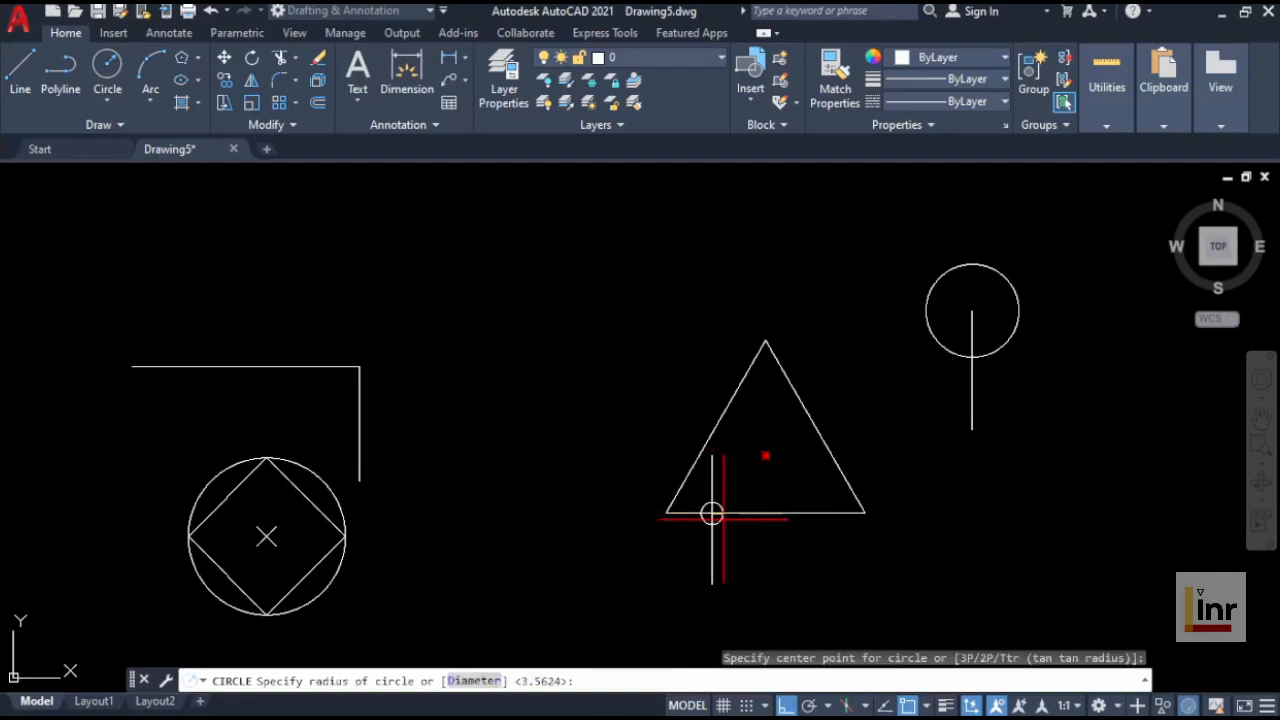
pyautogui.click(803, 571)
pyautogui.moveTo(803, 571); pyautogui.dragTo(833, 529, button='middle')
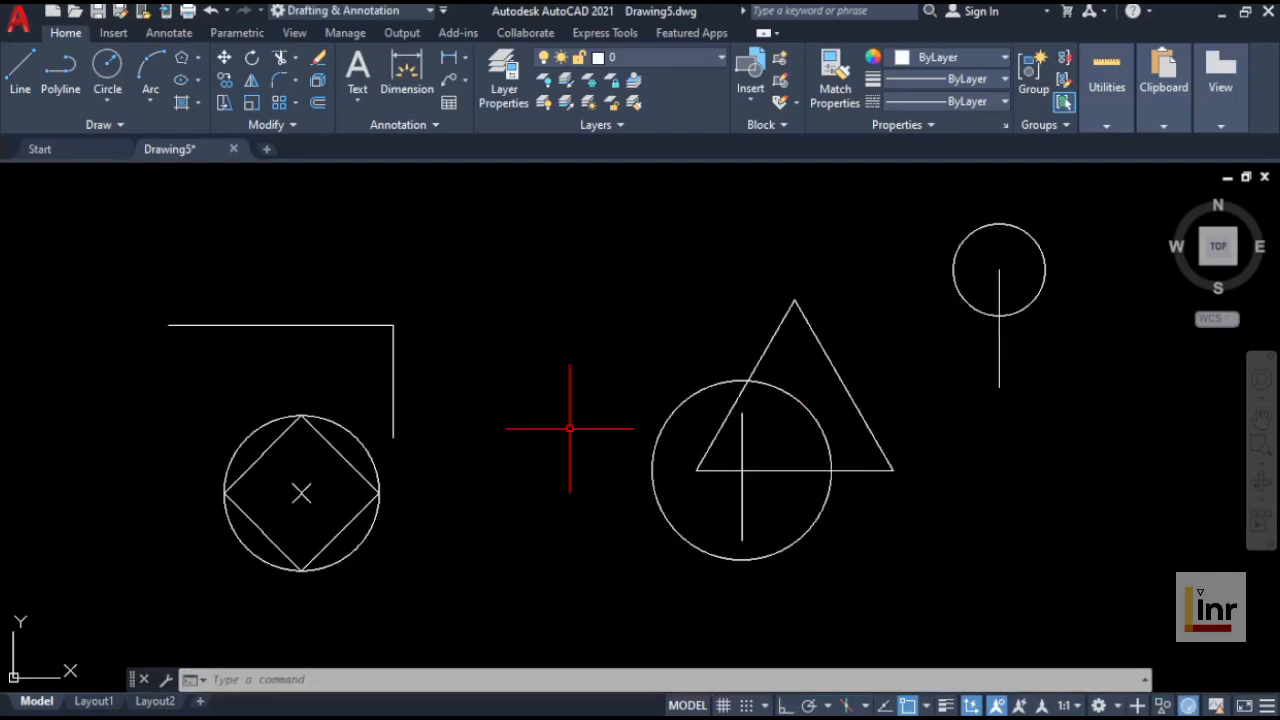